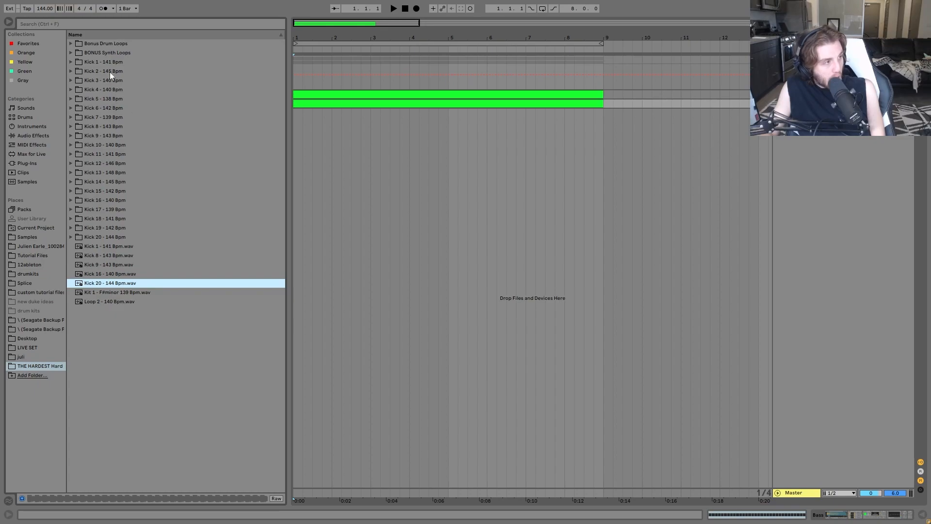
- Expand the Kick 1 - 141 Bpm folder and preview its full, Punch and Bass samples, plus Kit 1 and Loop 2
{"action": "left_click", "coordinate": [104, 64]}
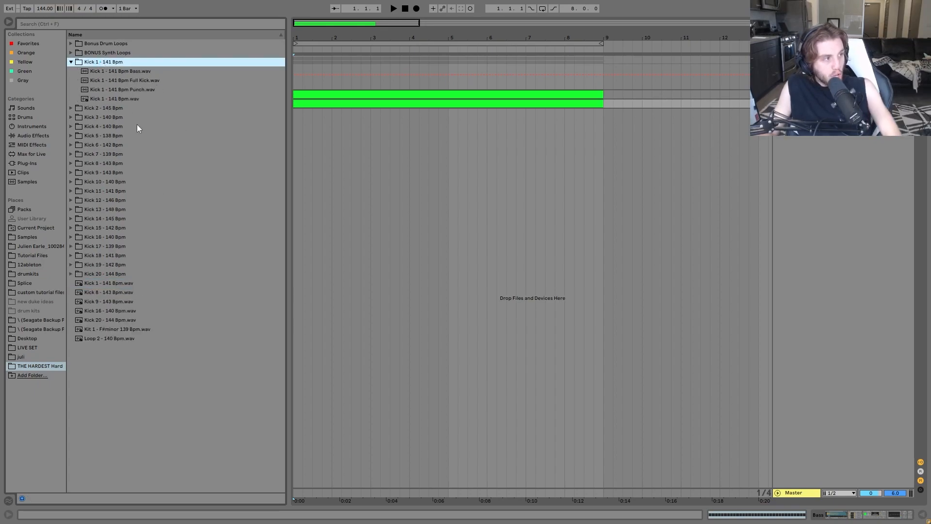
{"action": "left_click", "coordinate": [115, 100]}
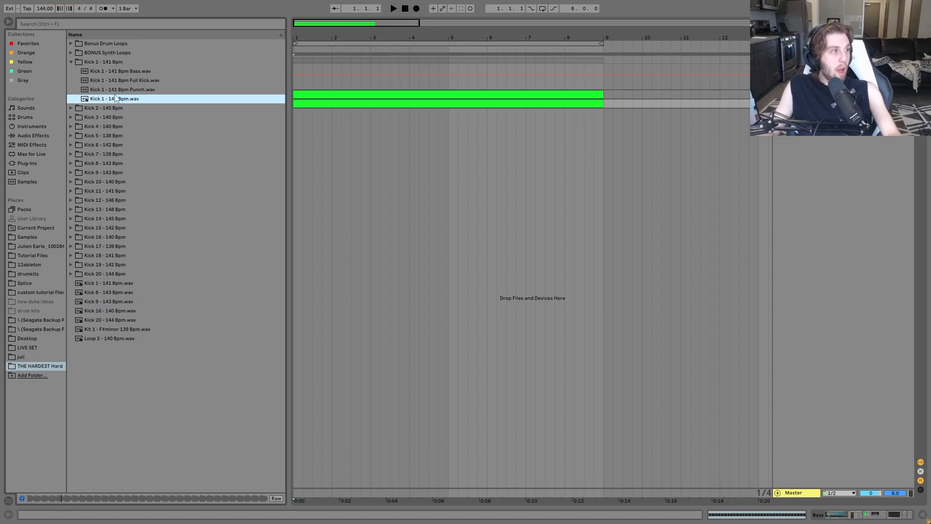
{"action": "left_click", "coordinate": [127, 89]}
{"action": "left_click", "coordinate": [147, 70]}
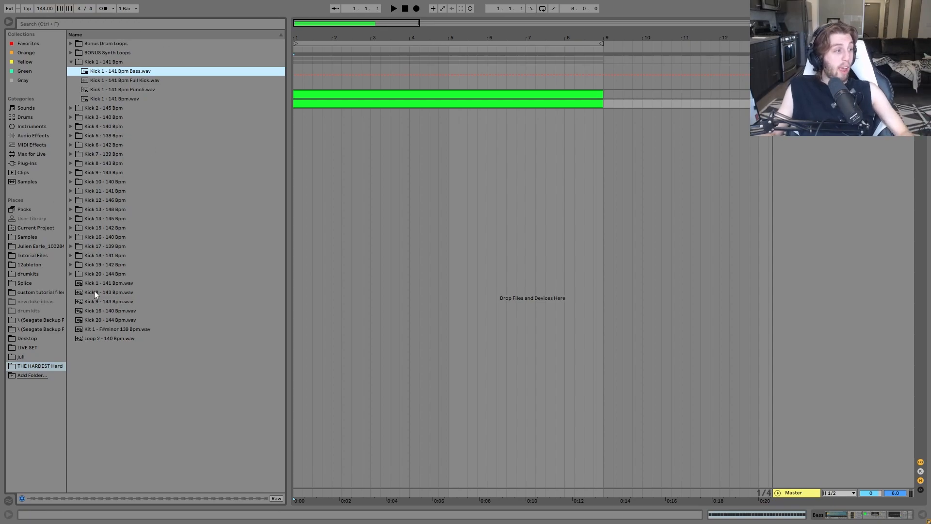
{"action": "left_click", "coordinate": [128, 330]}
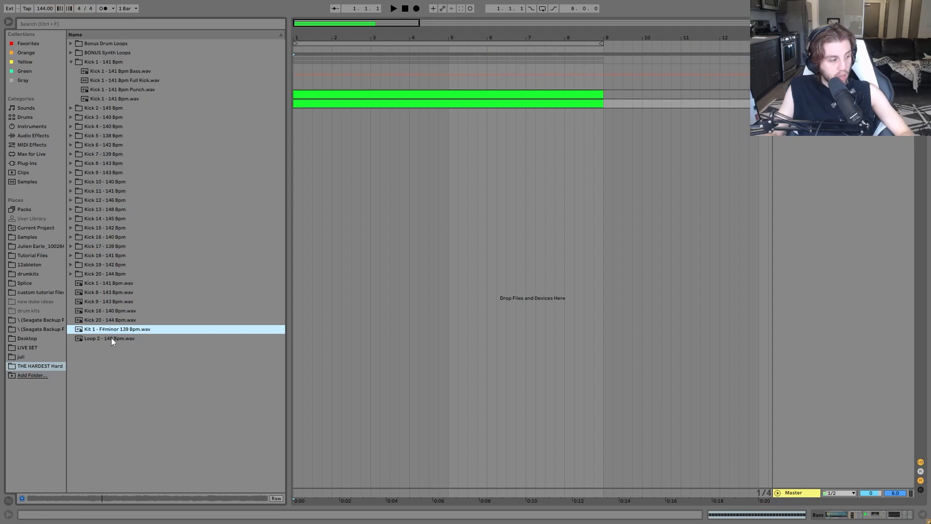
{"action": "left_click", "coordinate": [112, 337]}
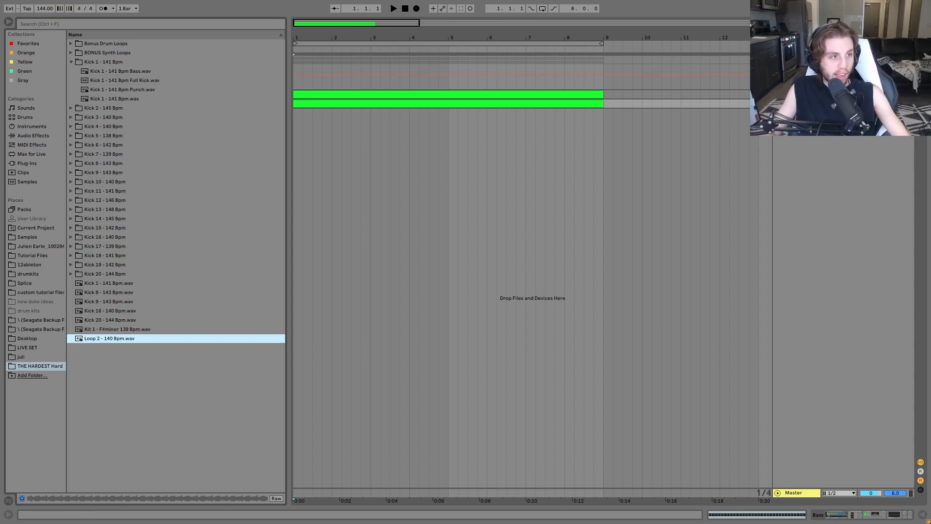
- Unfold the Punch and Bass tracks and listen to each one soloed during playback
{"action": "left_click", "coordinate": [778, 95]}
{"action": "left_click", "coordinate": [778, 136]}
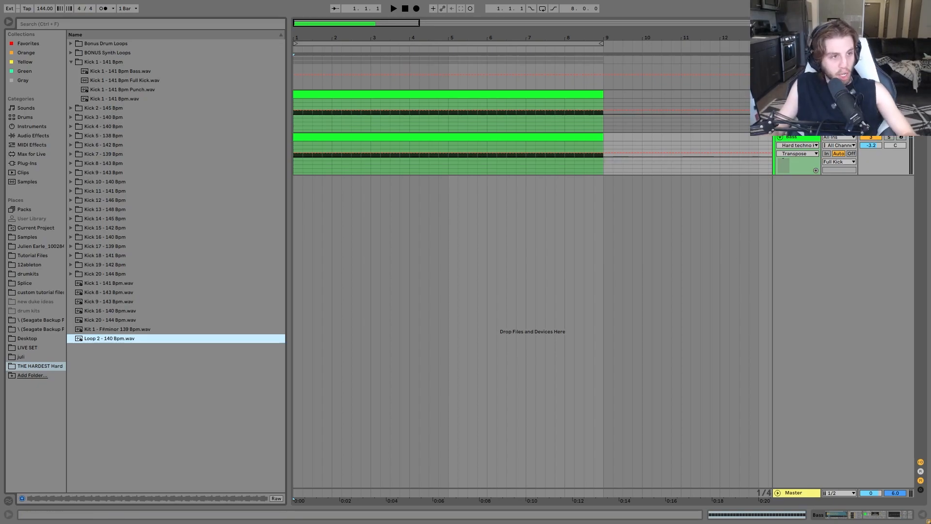
{"action": "left_click", "coordinate": [889, 94]}
{"action": "key", "text": "space"}
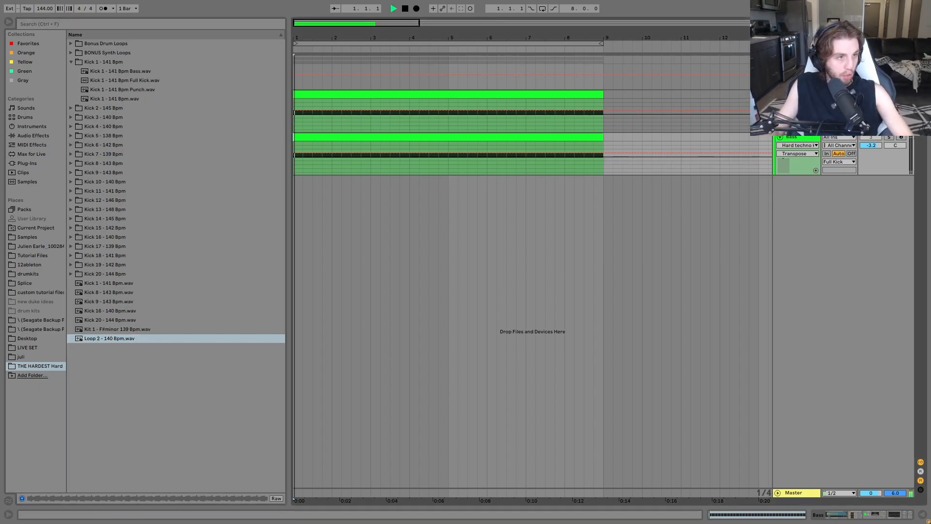
{"action": "left_click", "coordinate": [890, 138]}
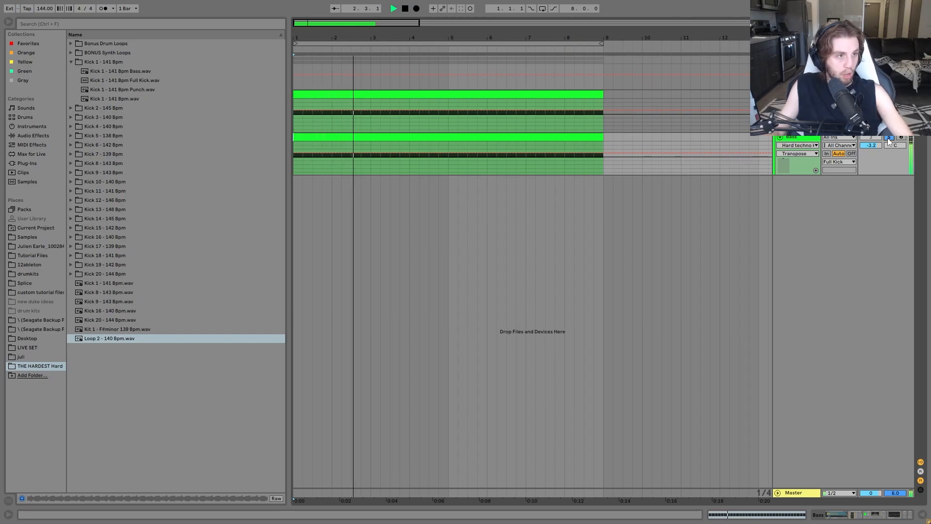
{"action": "key", "text": "space"}
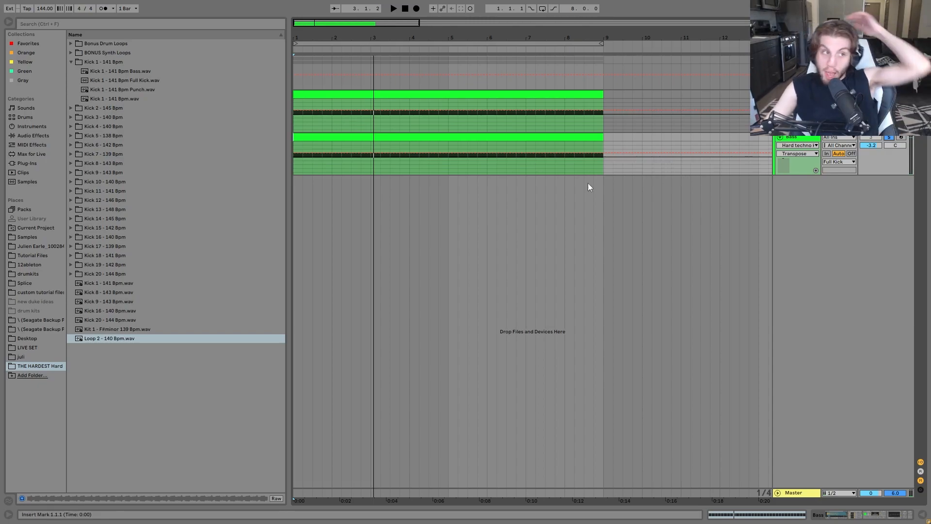
{"action": "left_click", "coordinate": [889, 138]}
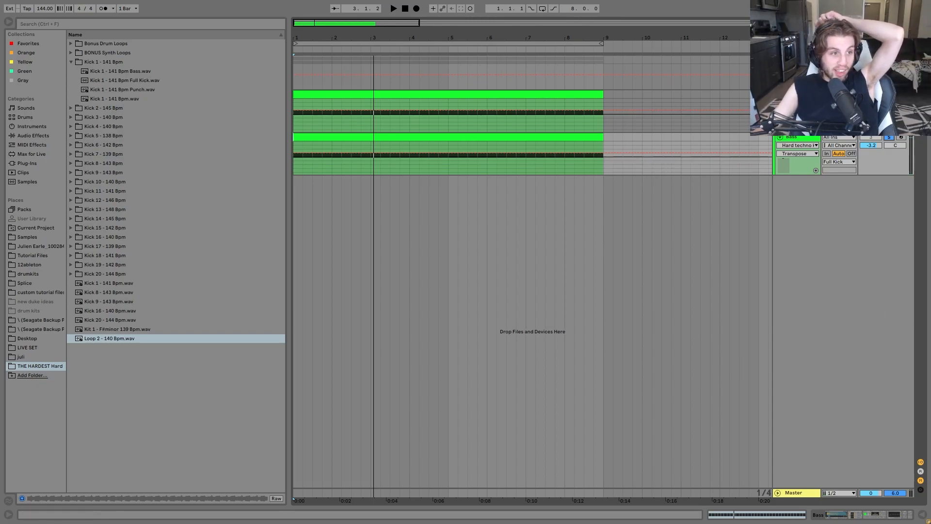
- Open the Punch track's Instrument Rack and audition its Hard techno kick 7 and Hard Techno Kick 10 chains individually
{"action": "double_click", "coordinate": [795, 94]}
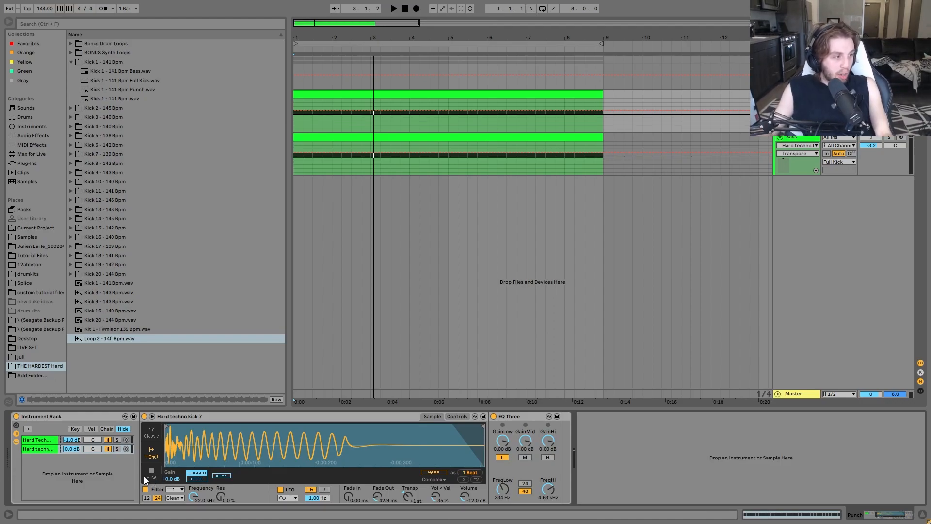
{"action": "left_click", "coordinate": [119, 447]}
{"action": "key", "text": "space"}
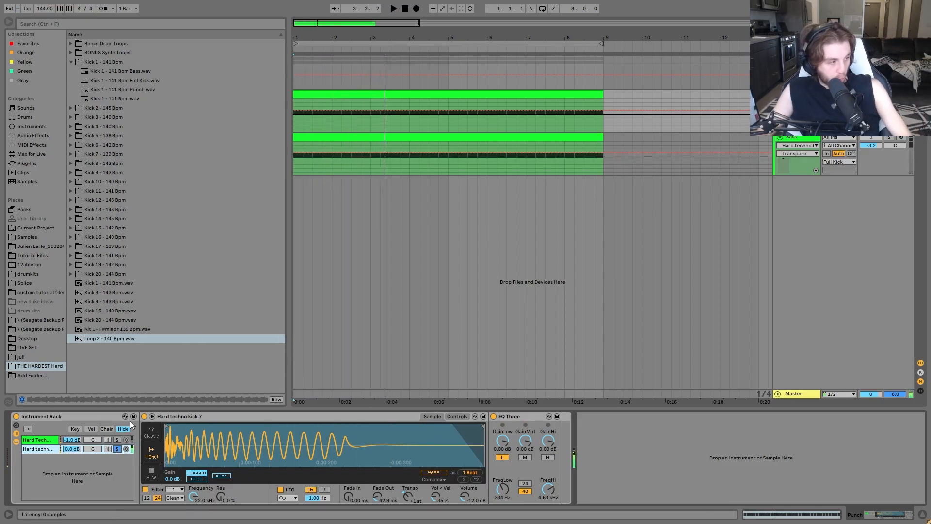
{"action": "left_click", "coordinate": [121, 447]}
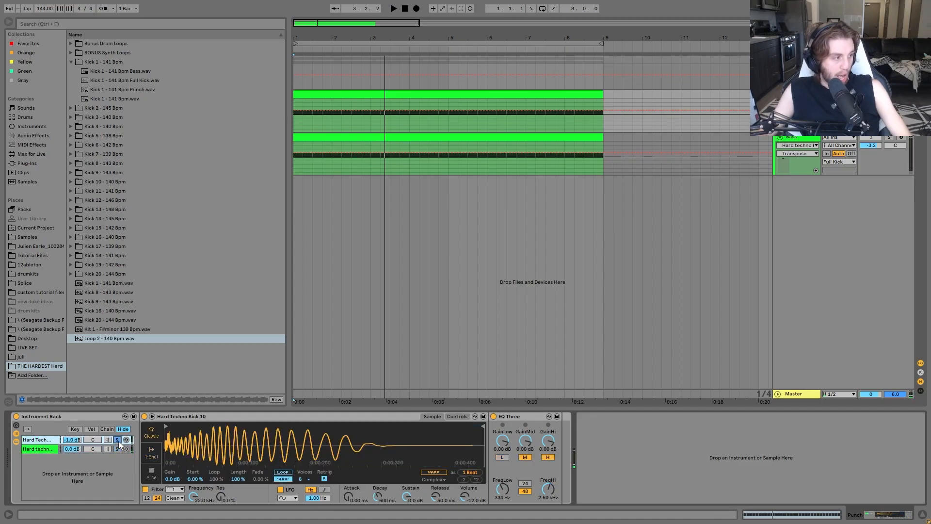
{"action": "key", "text": "space"}
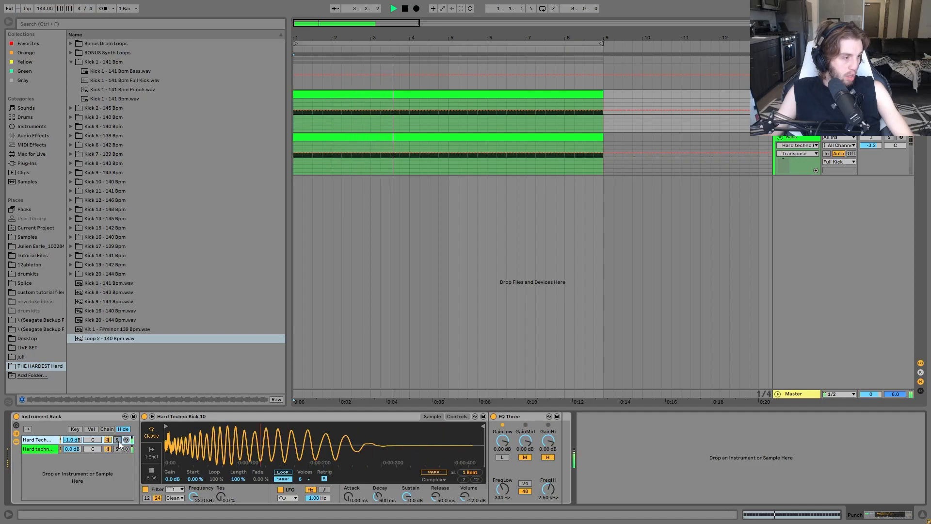
{"action": "left_click", "coordinate": [116, 439]}
{"action": "key", "text": "space"}
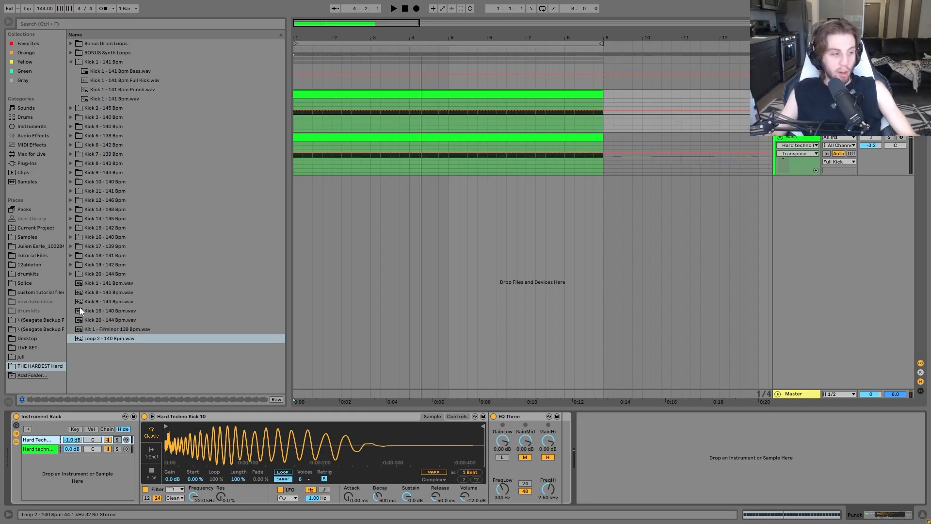
- Inspect the sampler and EQ Three devices of both chains in the Punch track's Instrument Rack
{"action": "left_click", "coordinate": [18, 441]}
{"action": "left_click", "coordinate": [39, 449]}
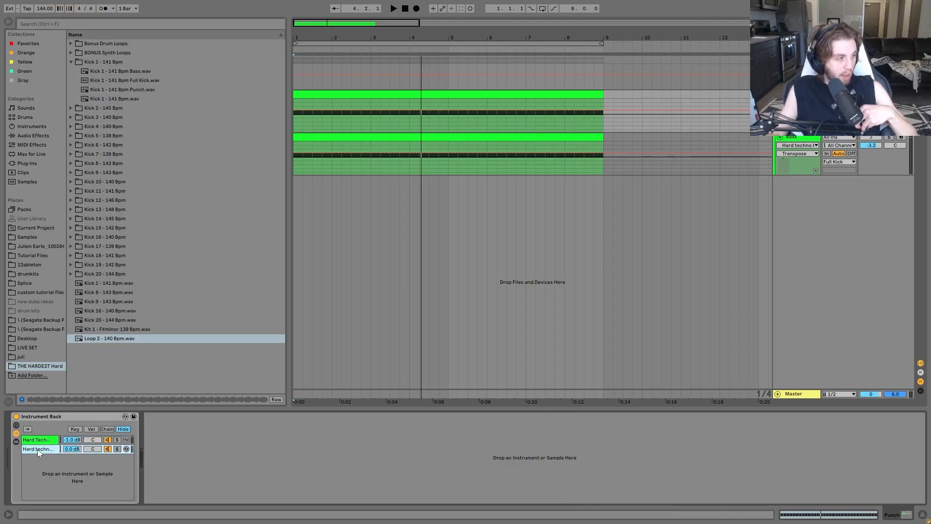
{"action": "left_click", "coordinate": [14, 442]}
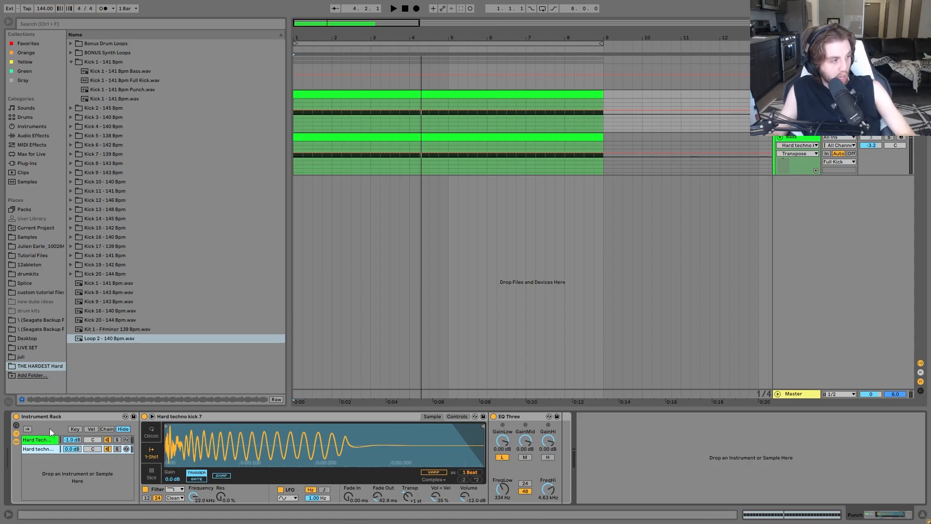
{"action": "left_click", "coordinate": [44, 440]}
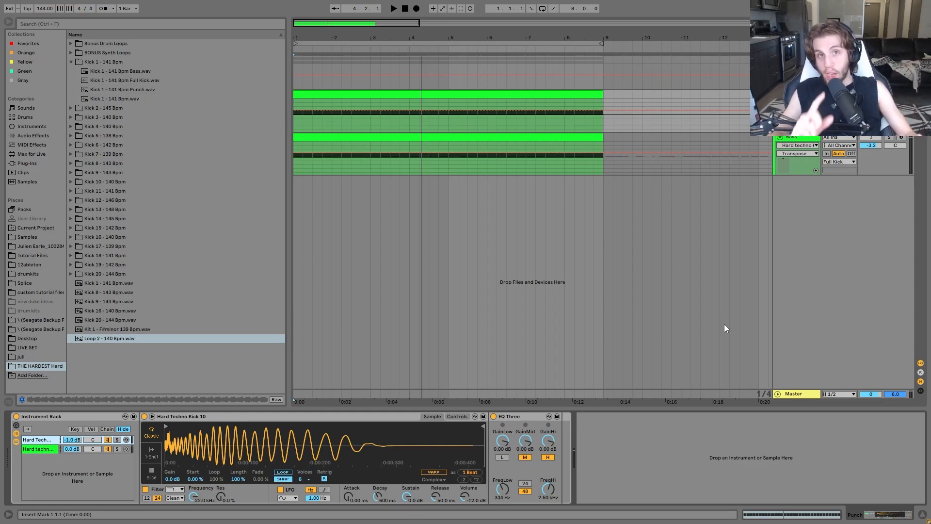
- Compare the Hard Techno Kick 10 chain during playback with EQ Three's low band switched on and off
{"action": "key", "text": "space"}
{"action": "key", "text": "space"}
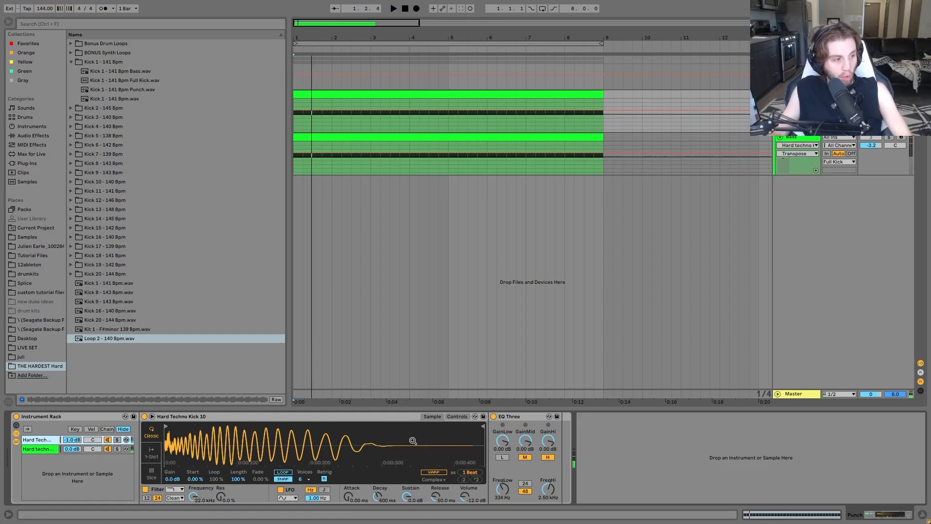
{"action": "left_click", "coordinate": [111, 450]}
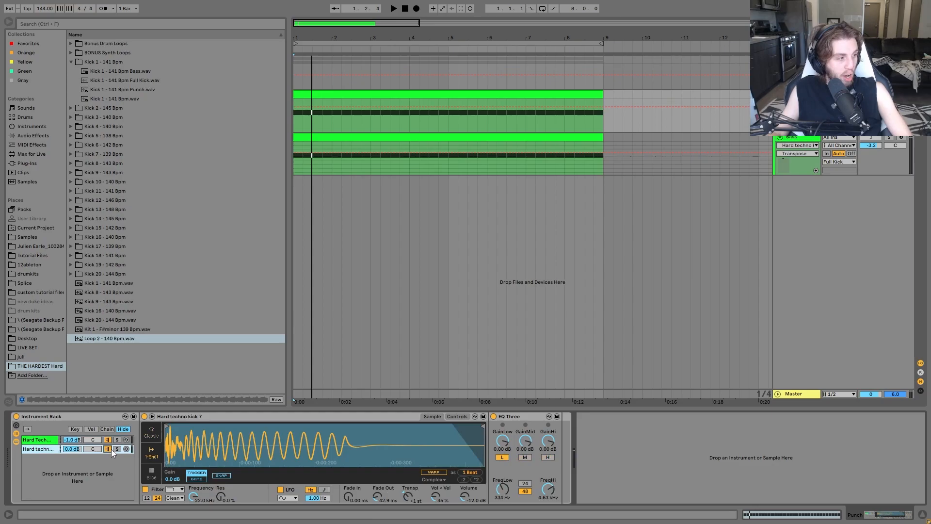
{"action": "left_click", "coordinate": [48, 449]}
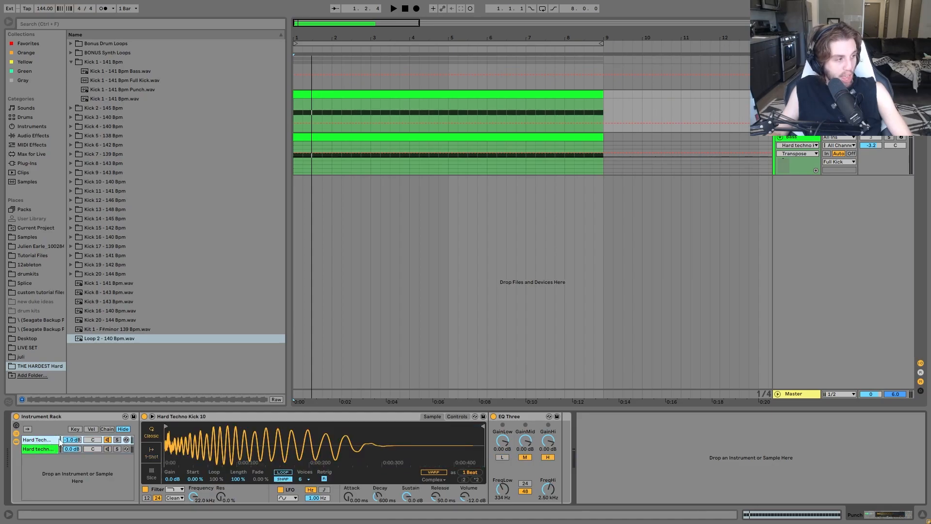
{"action": "left_click", "coordinate": [506, 455]}
{"action": "key", "text": "space"}
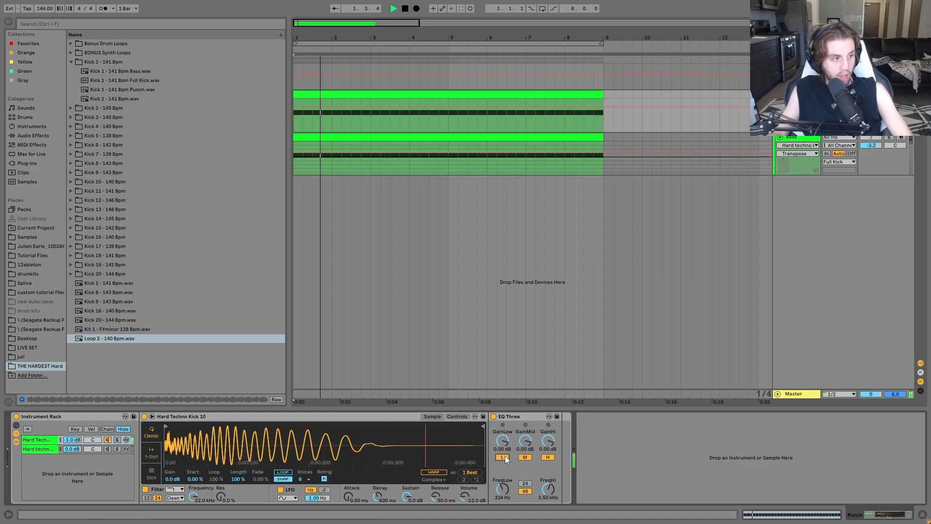
{"action": "key", "text": "space"}
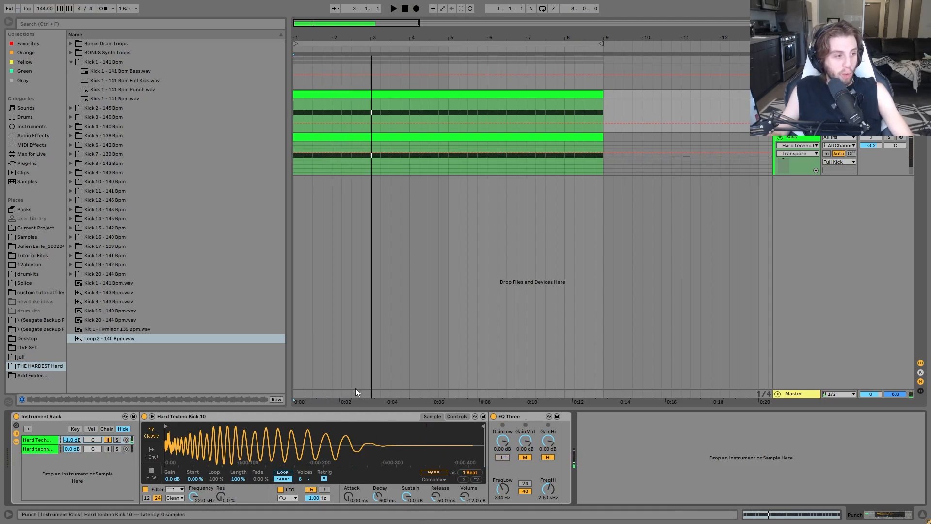
- Solo the Hard techno kick 7 chain and compare its sound while toggling EQ Three's mid and high bands, finally clearing the solo
{"action": "left_click", "coordinate": [117, 449]}
{"action": "key", "text": "space"}
{"action": "left_click", "coordinate": [524, 458]}
{"action": "left_click", "coordinate": [548, 456]}
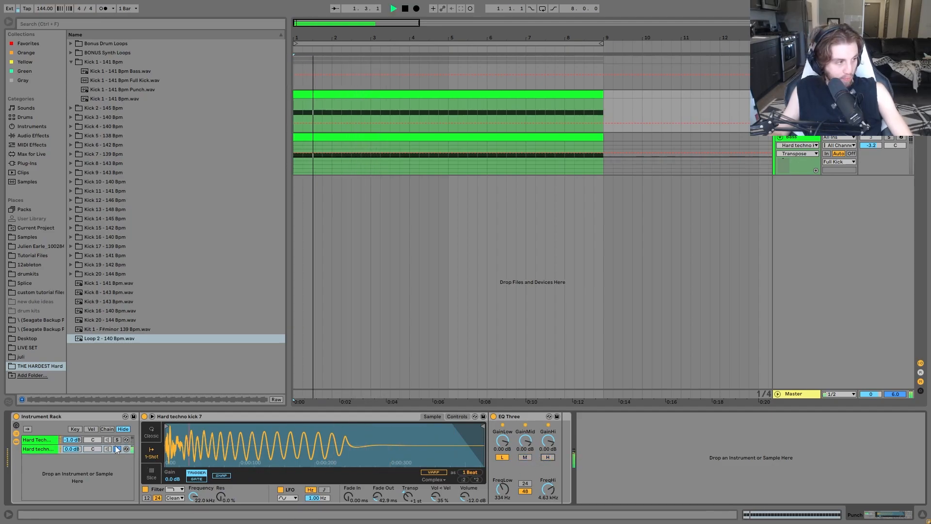
{"action": "left_click", "coordinate": [116, 447]}
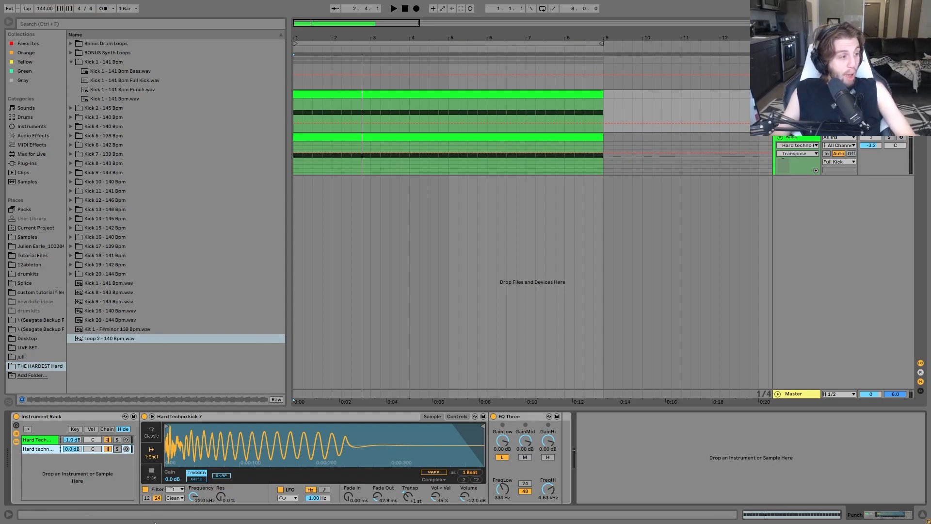
- Listen to the Bass track soloed and show the sample waveform of its Hard techno kick 7 sampler
{"action": "left_click", "coordinate": [889, 138]}
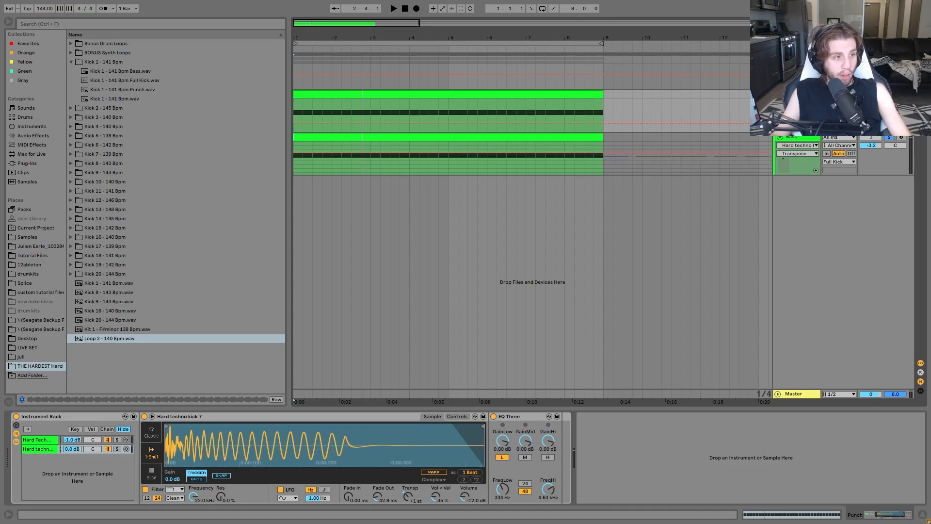
{"action": "left_click", "coordinate": [795, 138]}
{"action": "key", "text": "space"}
{"action": "key", "text": "space"}
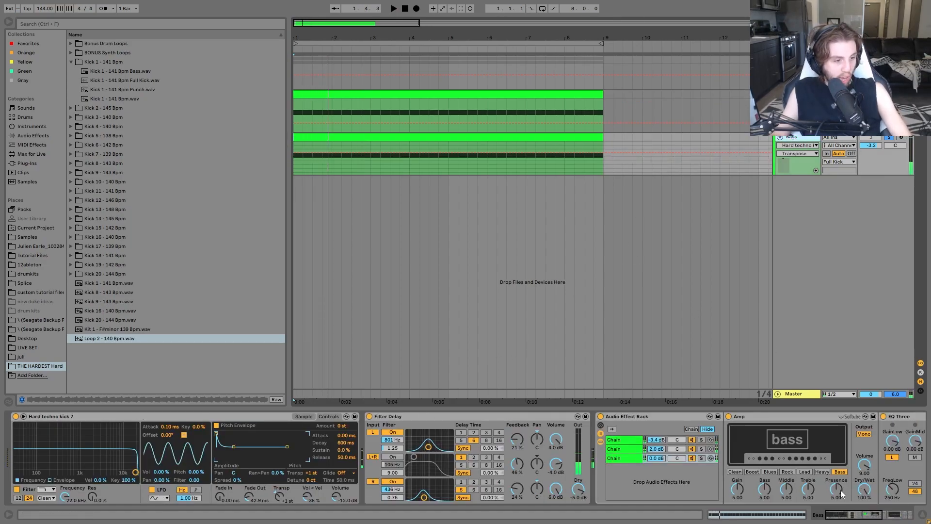
{"action": "left_click", "coordinate": [305, 418]}
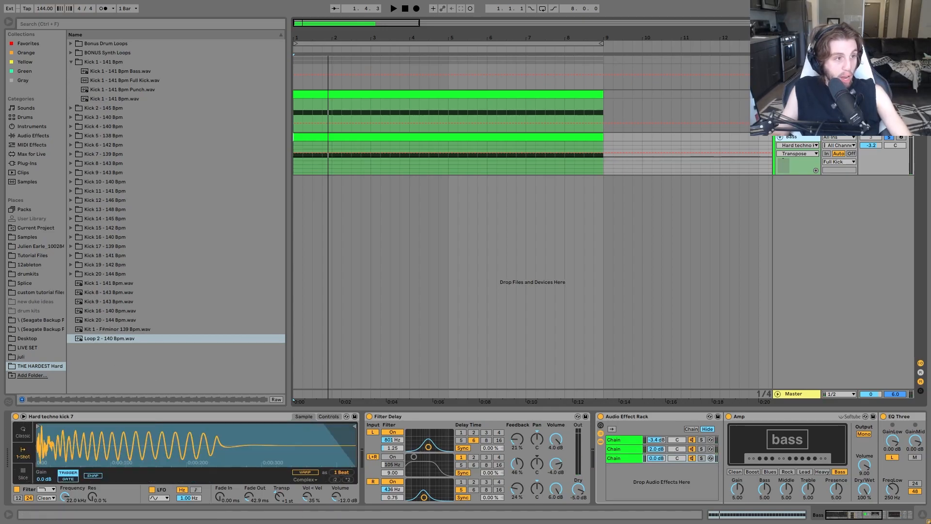
- Return to the Punch track's Instrument Rack and play the loop from the start
{"action": "left_click", "coordinate": [797, 94]}
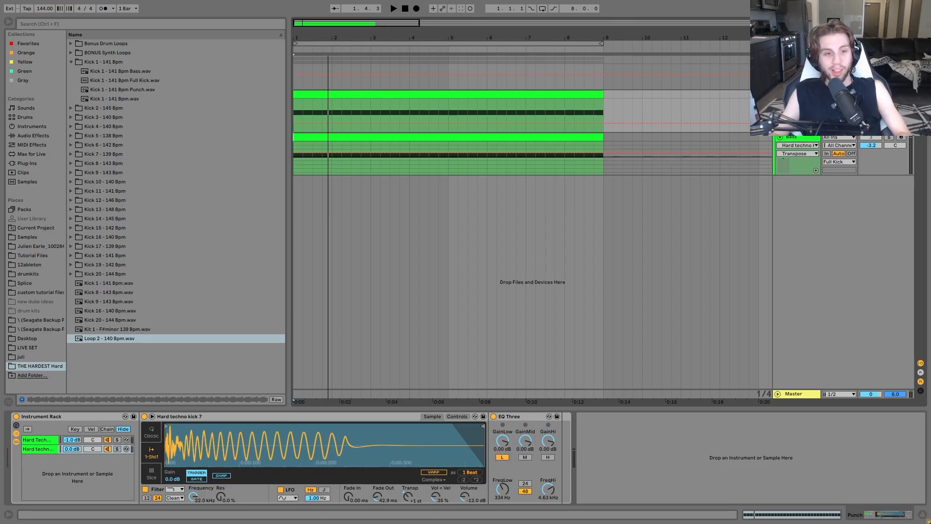
{"action": "key", "text": "space"}
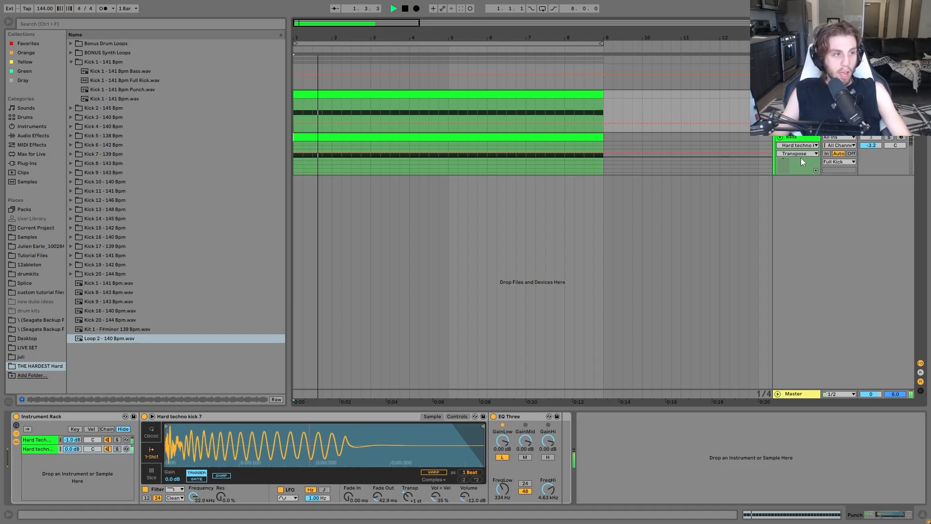
{"action": "key", "text": "space"}
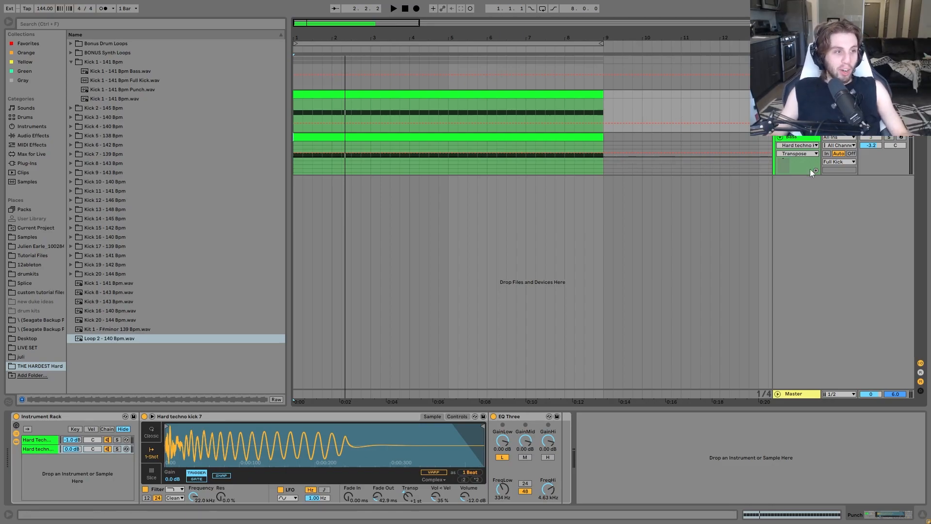
- Compare the Punch and Bass device chains and examine the Bass effects from Filter Delay through EQ Eight
{"action": "left_click", "coordinate": [798, 138]}
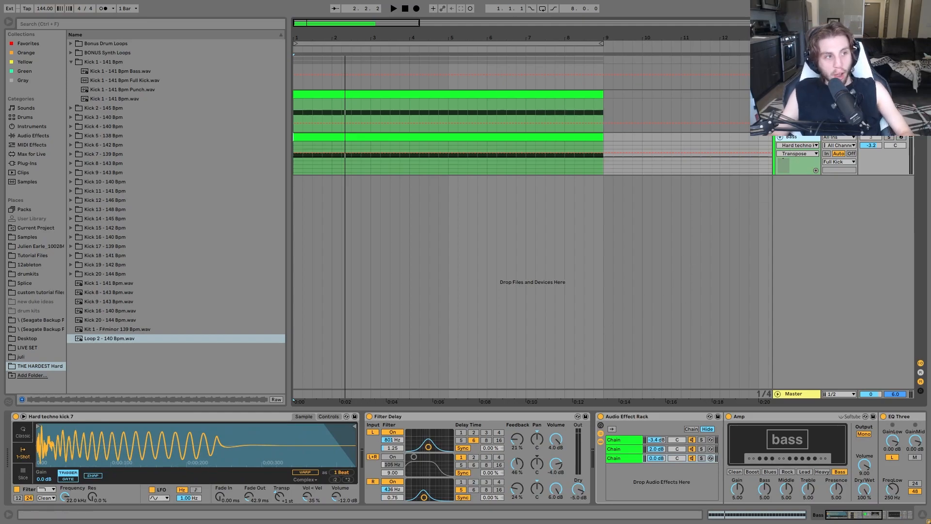
{"action": "left_click", "coordinate": [796, 95]}
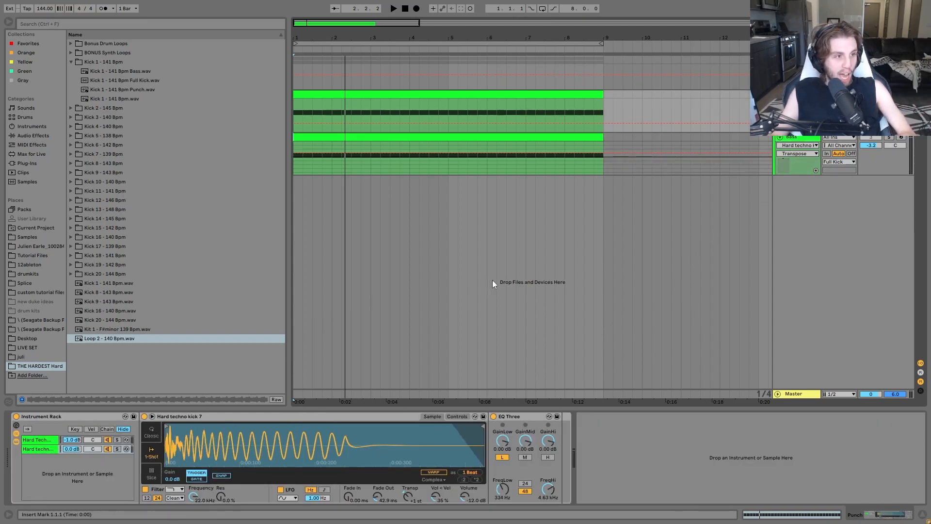
{"action": "left_click", "coordinate": [799, 140]}
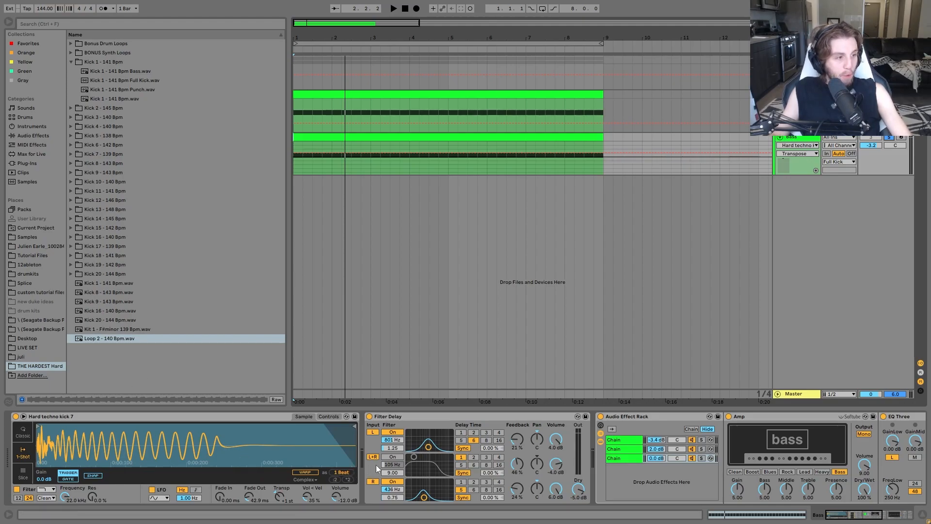
{"action": "scroll", "coordinate": [430, 432], "scroll_direction": "down", "scroll_amount": 3}
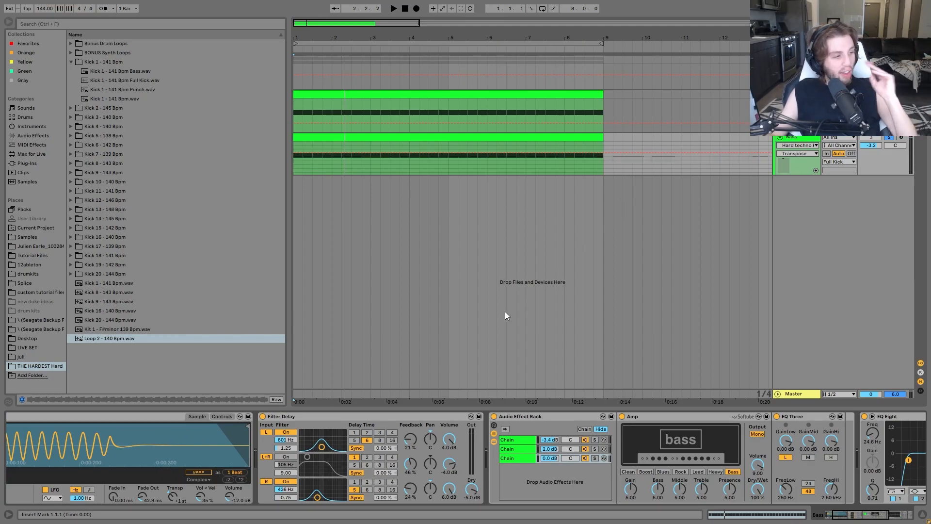
- Try panning Filter Delay's L line to 50L and R line to 50R, and return both to centre
{"action": "left_click_drag", "start_coordinate": [430, 438], "coordinate": [432, 442]}
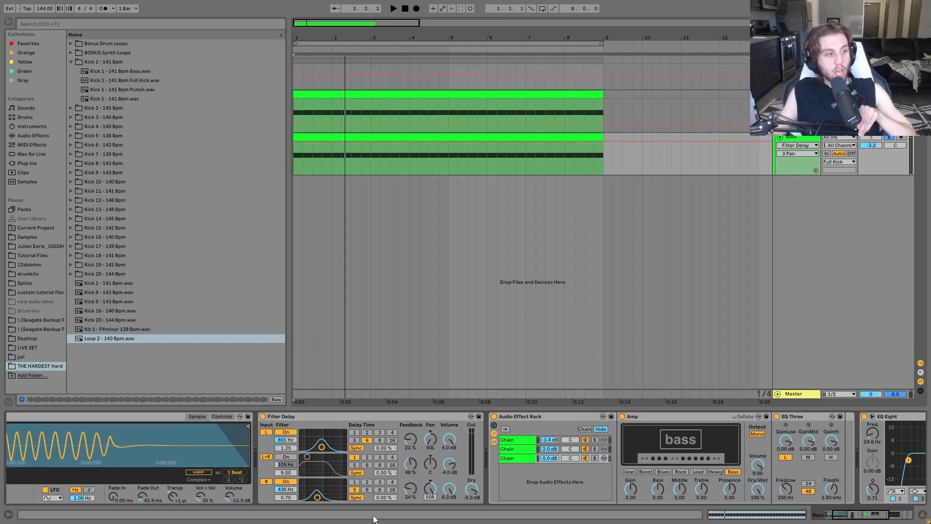
{"action": "left_click", "coordinate": [430, 445]}
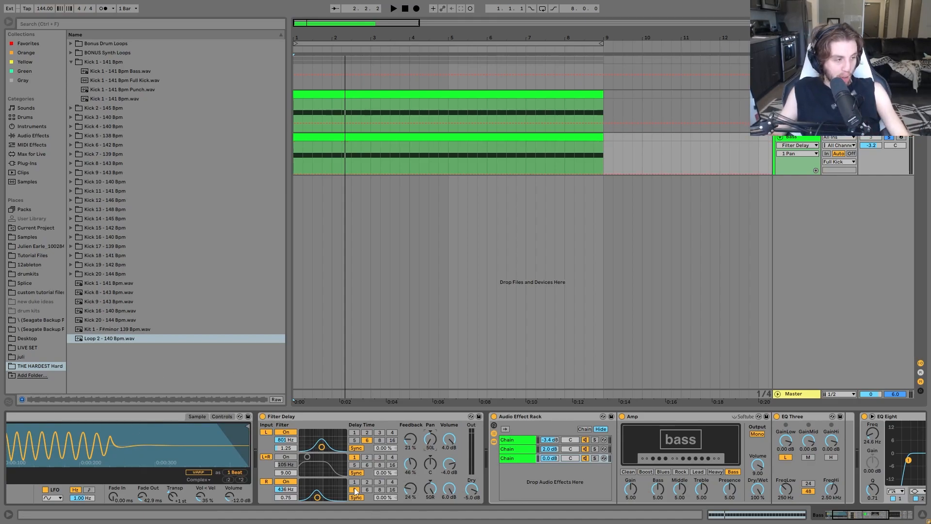
{"action": "type", "text": "0"}
{"action": "key", "text": "Return"}
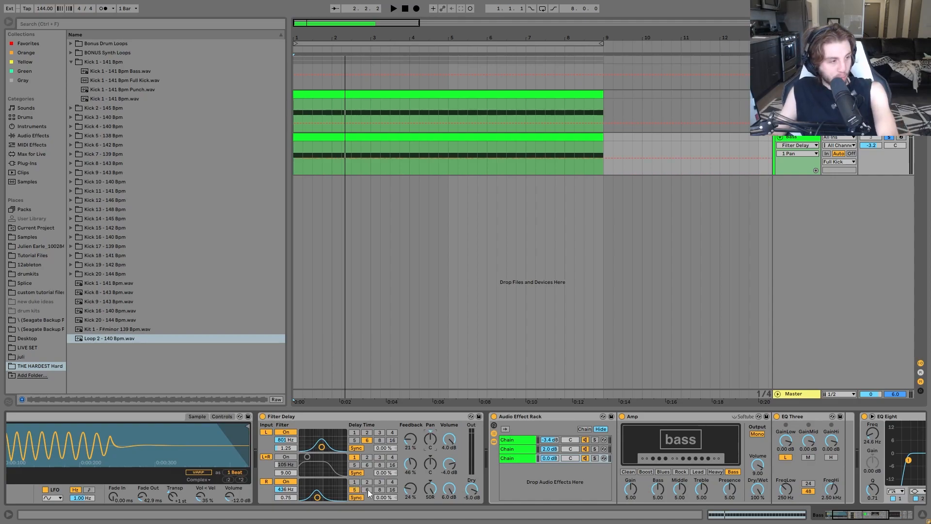
{"action": "left_click", "coordinate": [431, 489]}
{"action": "type", "text": "0"}
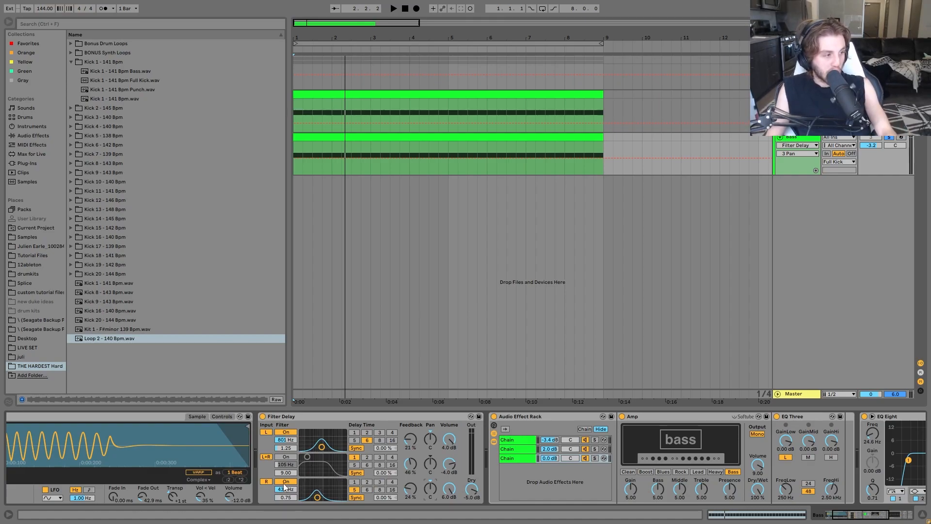
- Switch off Filter Delay's L and R inputs and audition the L+R delay line by itself
{"action": "left_click", "coordinate": [286, 432]}
{"action": "left_click", "coordinate": [281, 433]}
{"action": "left_click", "coordinate": [278, 482]}
{"action": "left_click", "coordinate": [268, 482]}
{"action": "left_click", "coordinate": [265, 433]}
{"action": "key", "text": "space"}
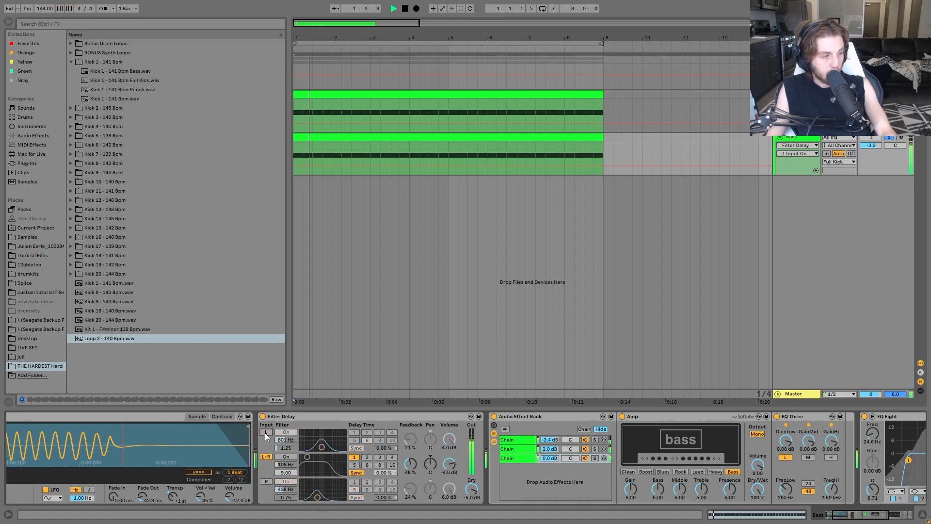
{"action": "key", "text": "space"}
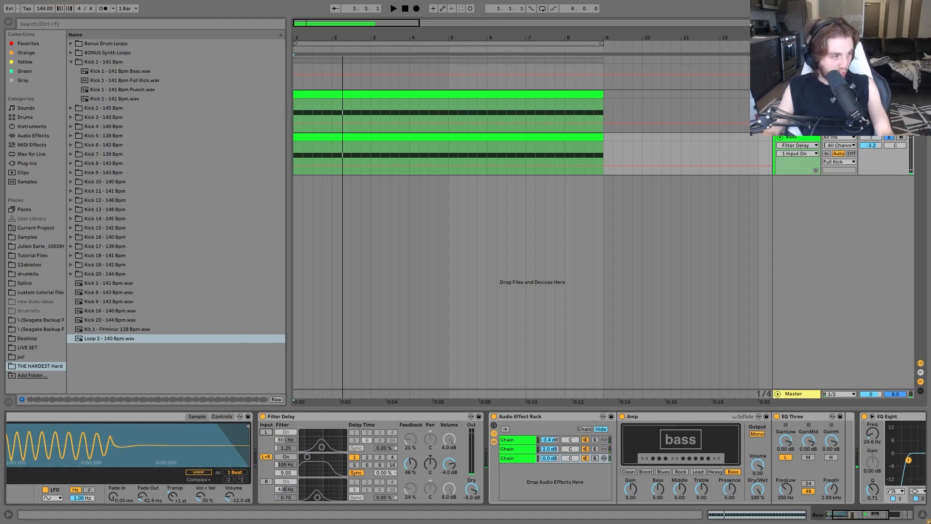
{"action": "key", "text": "space"}
{"action": "key", "text": "space"}
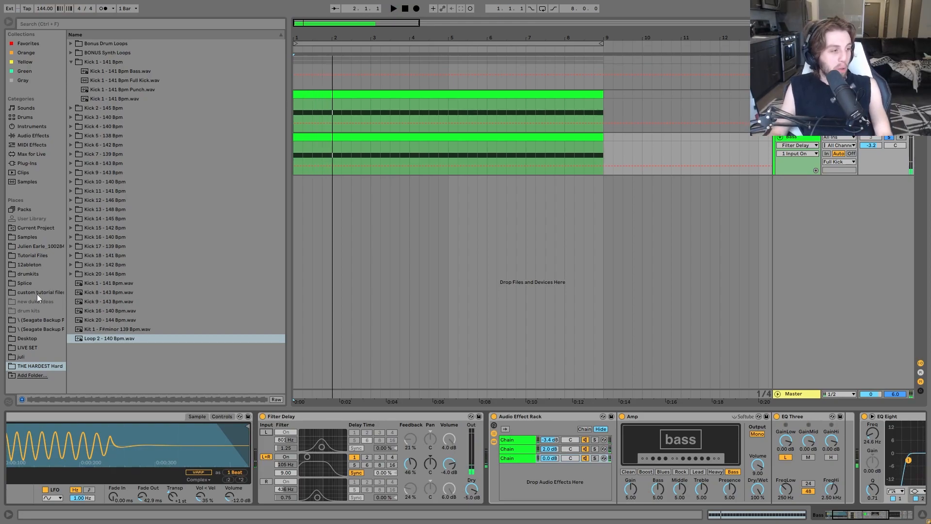
- Audition Filter Delay's L line alone with L+R switched off, and add the R line during playback
{"action": "left_click", "coordinate": [267, 457]}
{"action": "left_click", "coordinate": [267, 432]}
{"action": "key", "text": "space"}
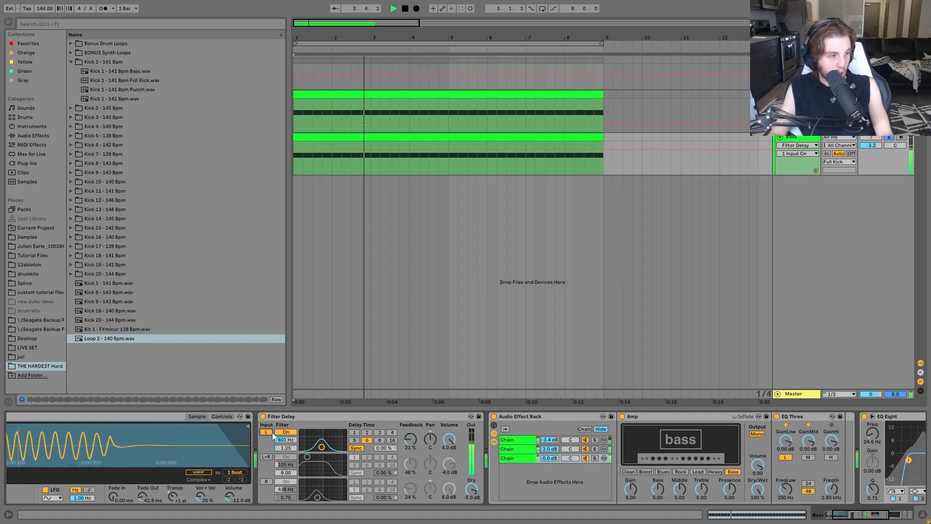
{"action": "key", "text": "space"}
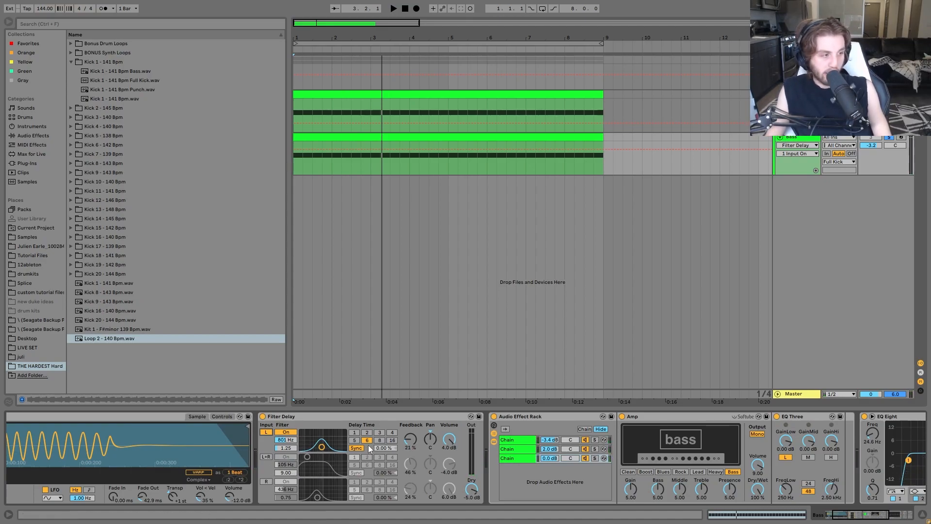
{"action": "key", "text": "space"}
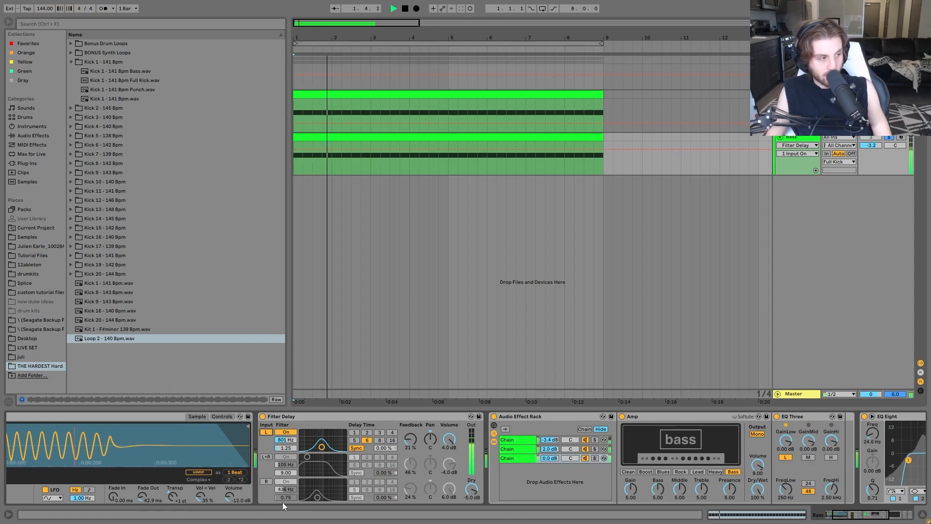
{"action": "left_click", "coordinate": [267, 481]}
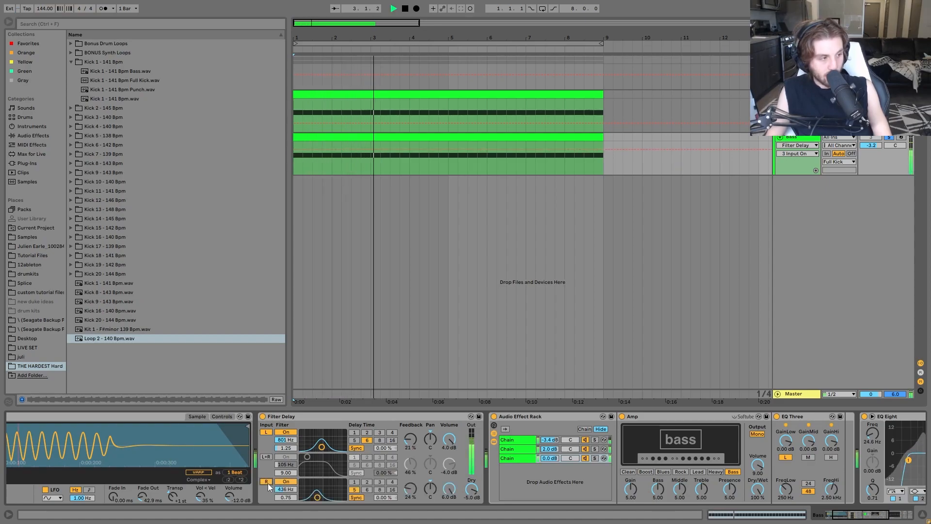
{"action": "key", "text": "space"}
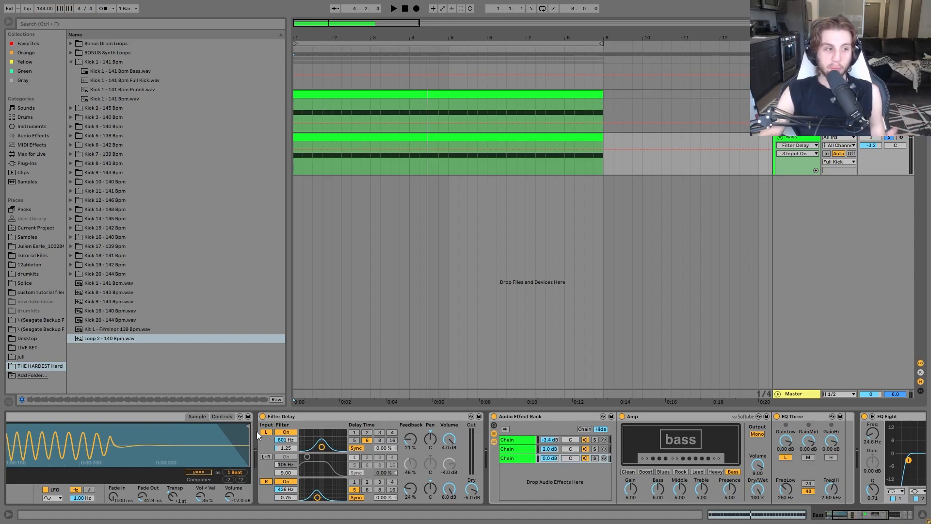
- Play the L and R delay lines together, and re-enable L+R to hear all three Filter Delay lines
{"action": "left_click", "coordinate": [366, 441]}
{"action": "key", "text": "space"}
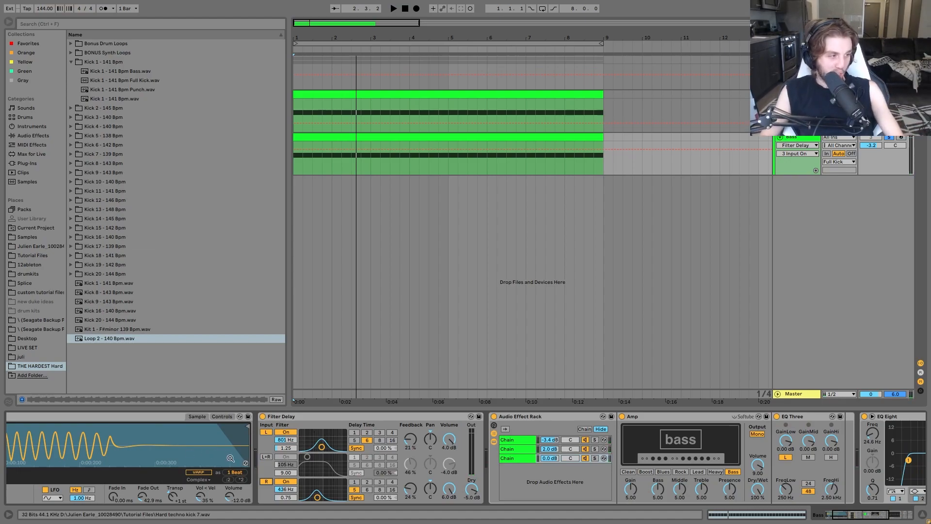
{"action": "left_click", "coordinate": [268, 457]}
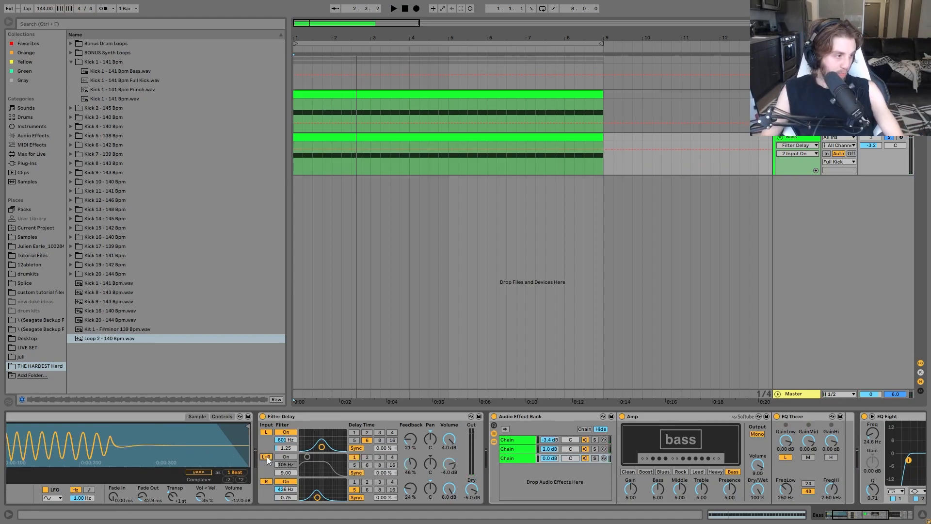
{"action": "key", "text": "space"}
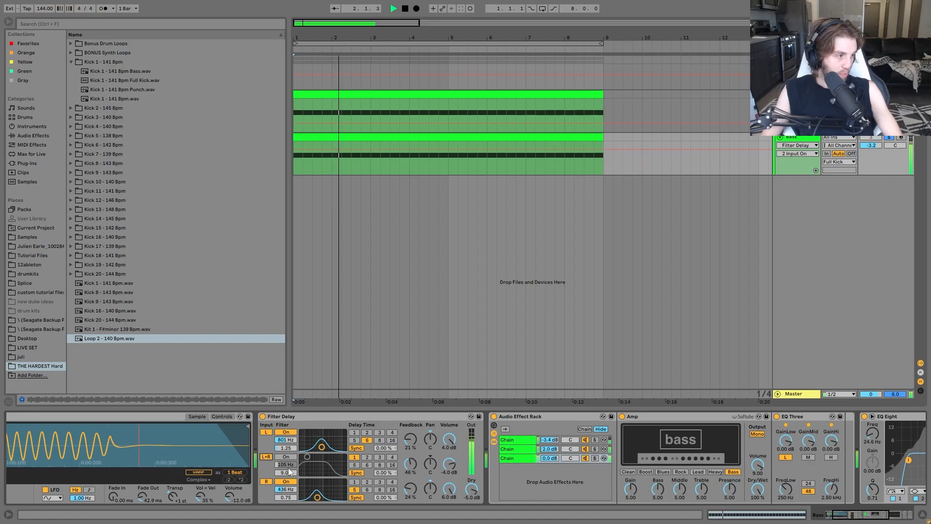
{"action": "key", "text": "space"}
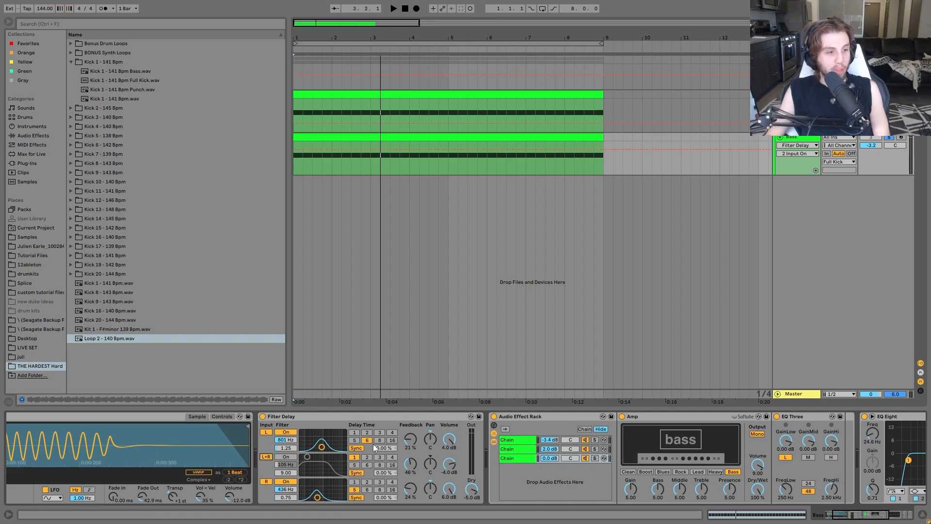
- Select the eight-bar Bass clip and loop playback over its full length
{"action": "left_click", "coordinate": [524, 133]}
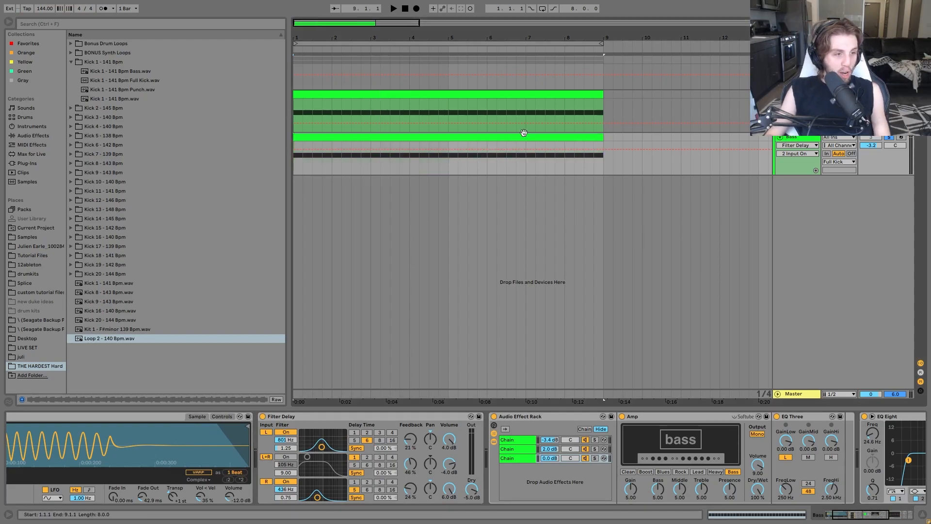
{"action": "key", "text": "ctrl+l"}
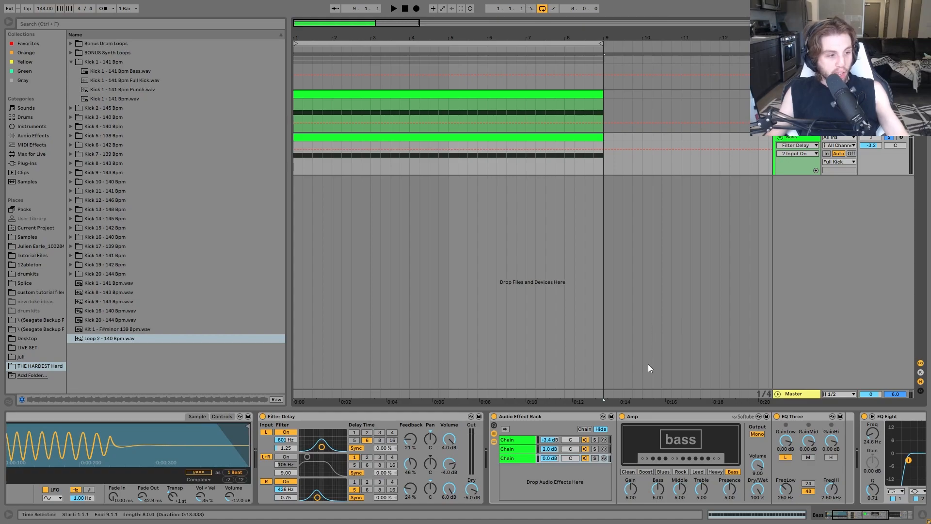
- Show the devices in the Audio Effect Rack's second and first chains, and compare the soloed bass with the rack off and on
{"action": "left_click", "coordinate": [517, 448]}
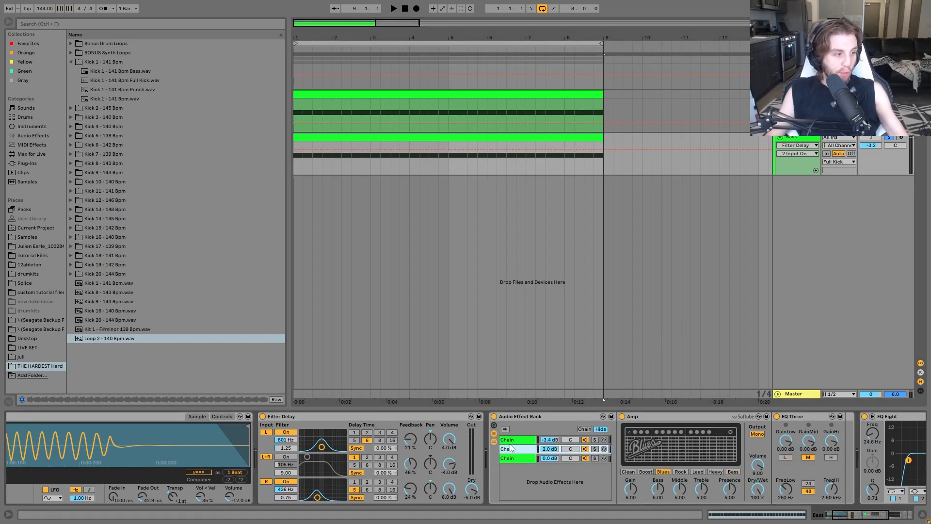
{"action": "left_click", "coordinate": [516, 440]}
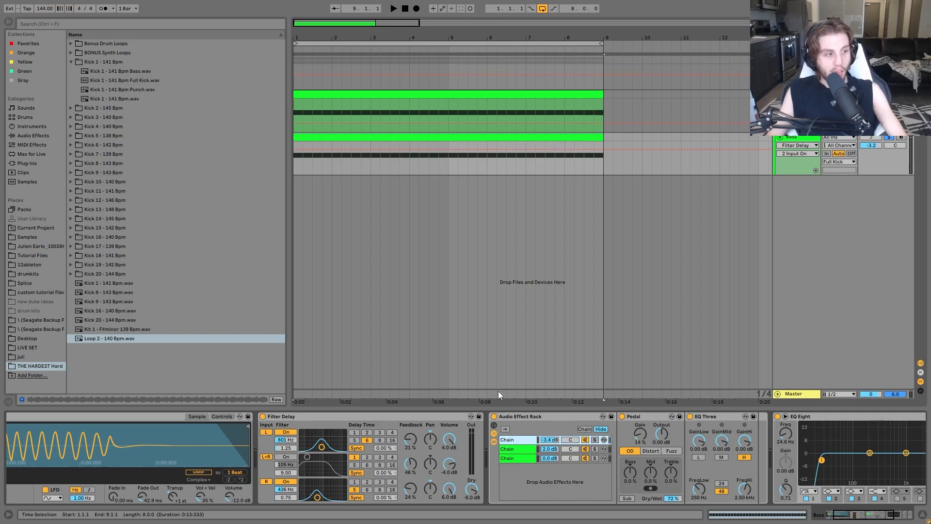
{"action": "left_click", "coordinate": [494, 416]}
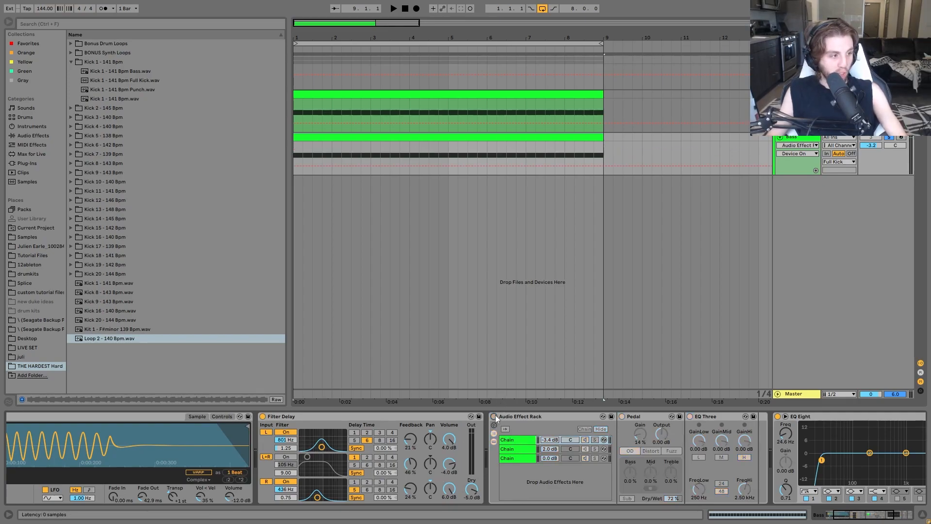
{"action": "key", "text": "space"}
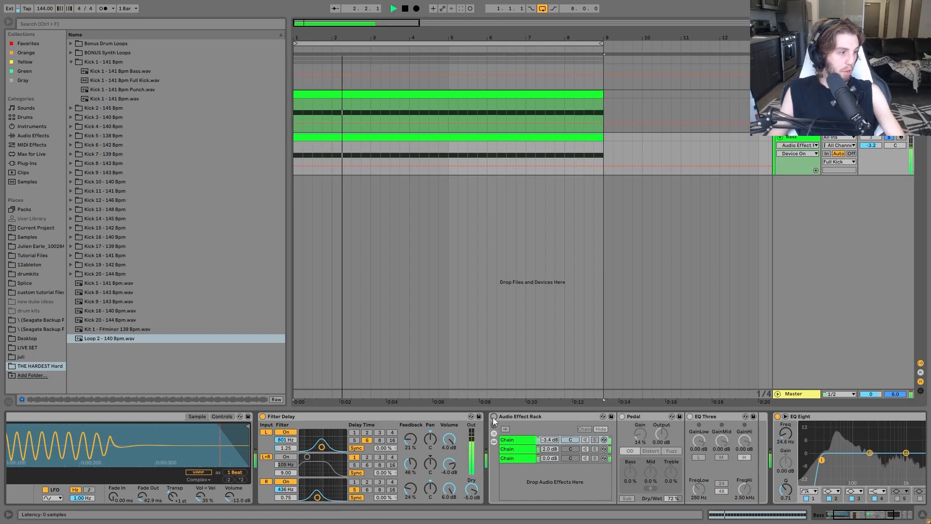
{"action": "left_click", "coordinate": [494, 416]}
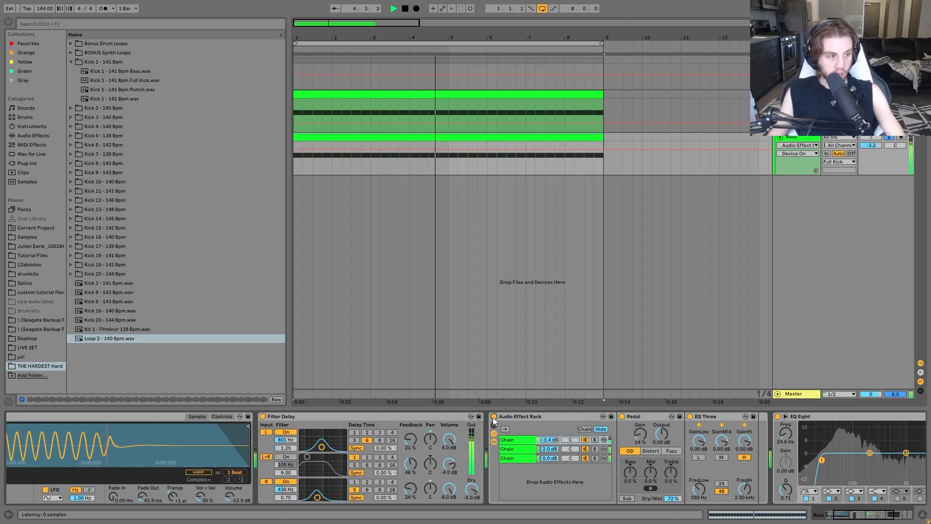
{"action": "key", "text": "space"}
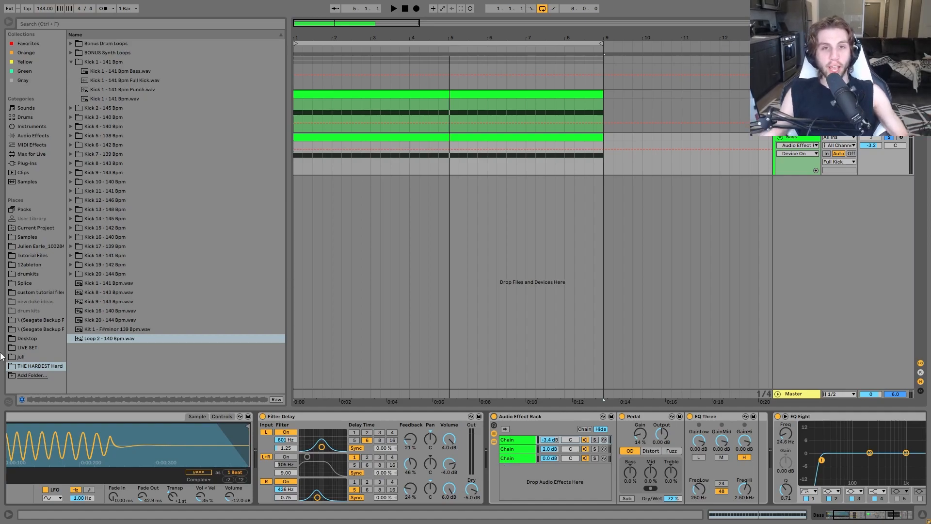
- Compare the full kick with the Audio Effect Rack bypassed and the Bass track unsoloed, and restore both the solo and the rack
{"action": "key", "text": "space"}
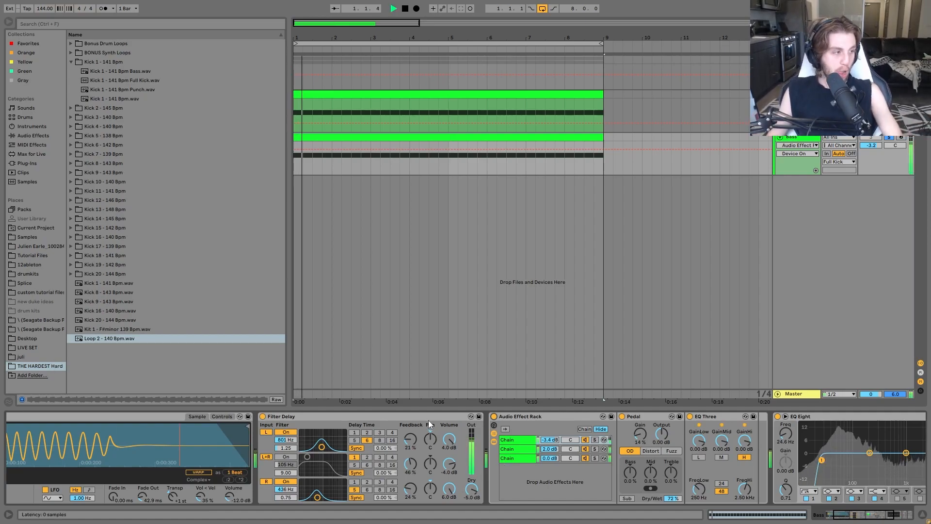
{"action": "left_click", "coordinate": [494, 417]}
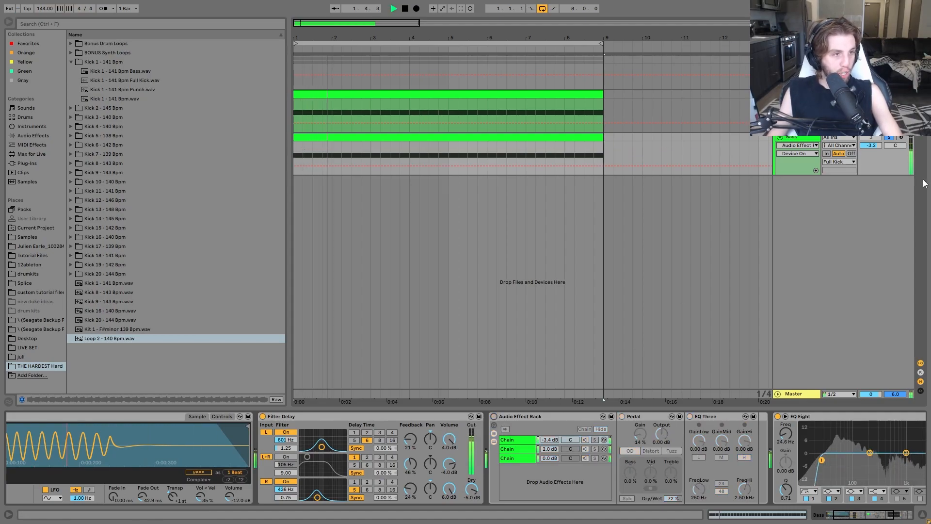
{"action": "left_click", "coordinate": [889, 138]}
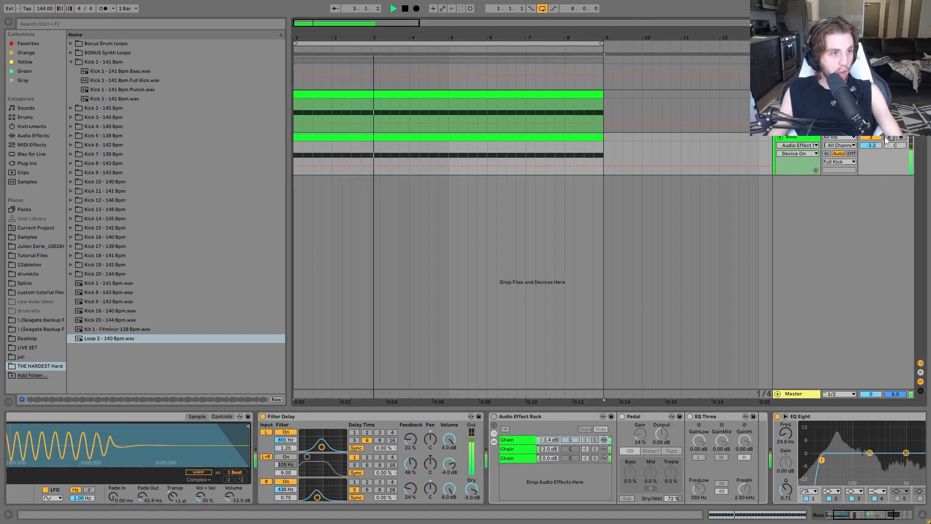
{"action": "key", "text": "space"}
{"action": "left_click", "coordinate": [889, 137]}
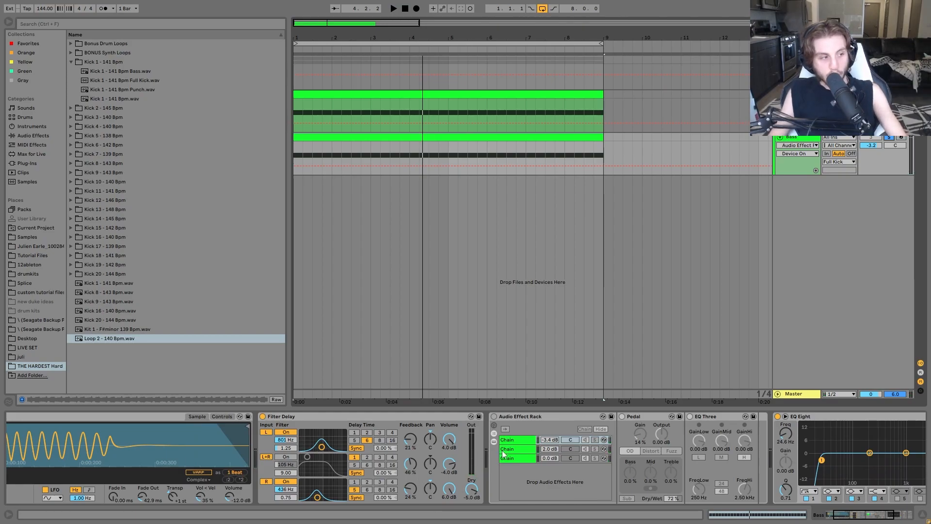
{"action": "left_click", "coordinate": [494, 417]}
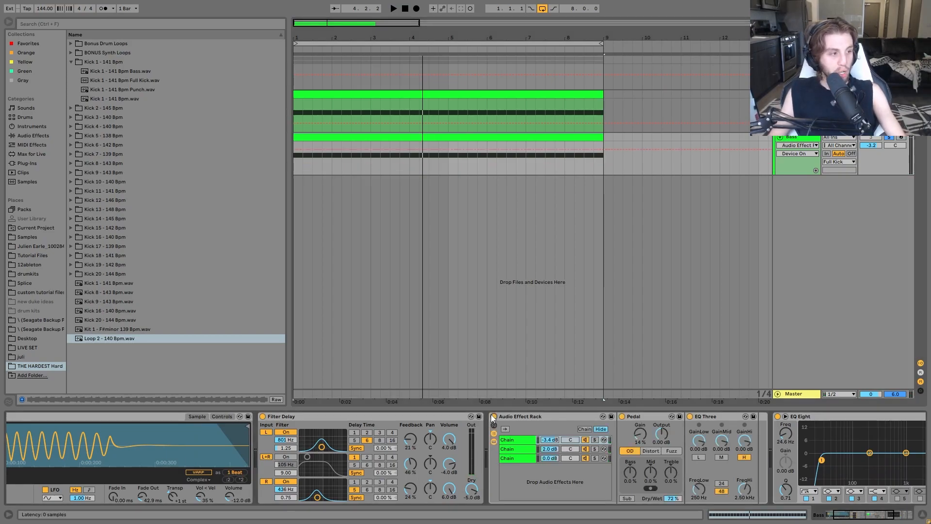
- Solo the Audio Effect Rack's first chain, containing Pedal, and play the loop to hear it alone
{"action": "key", "text": "space"}
{"action": "key", "text": "space"}
{"action": "left_click", "coordinate": [595, 439]}
{"action": "left_click", "coordinate": [594, 439]}
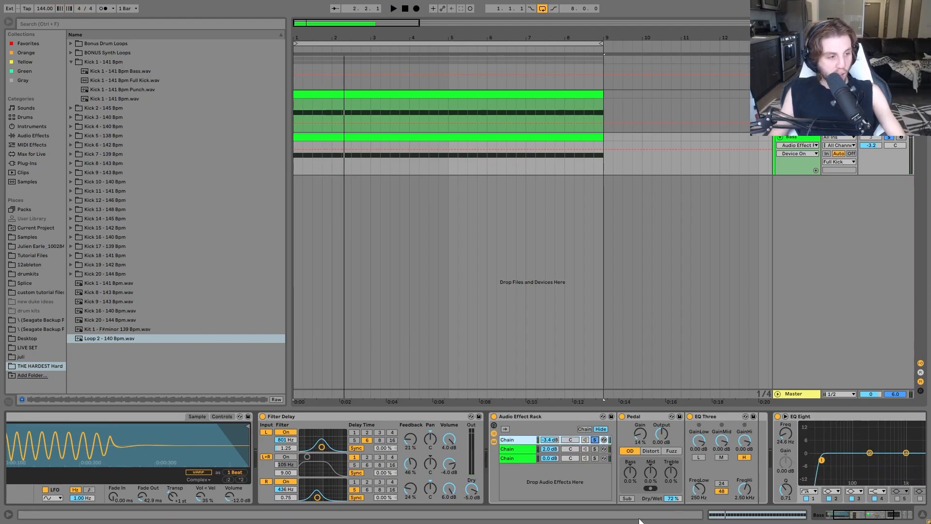
{"action": "key", "text": "space"}
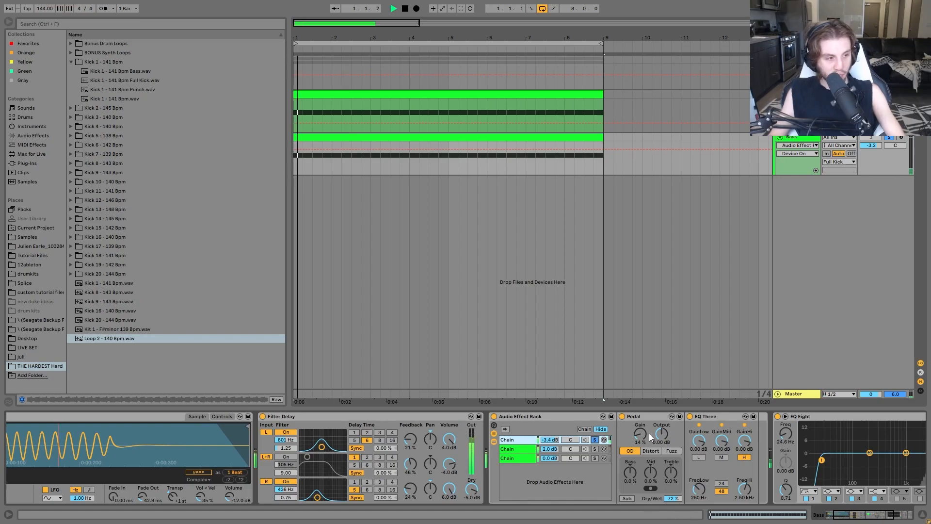
- Solo the Audio Effect Rack's second chain and compare its sound with the Blues Amp off and on
{"action": "left_click", "coordinate": [594, 449]}
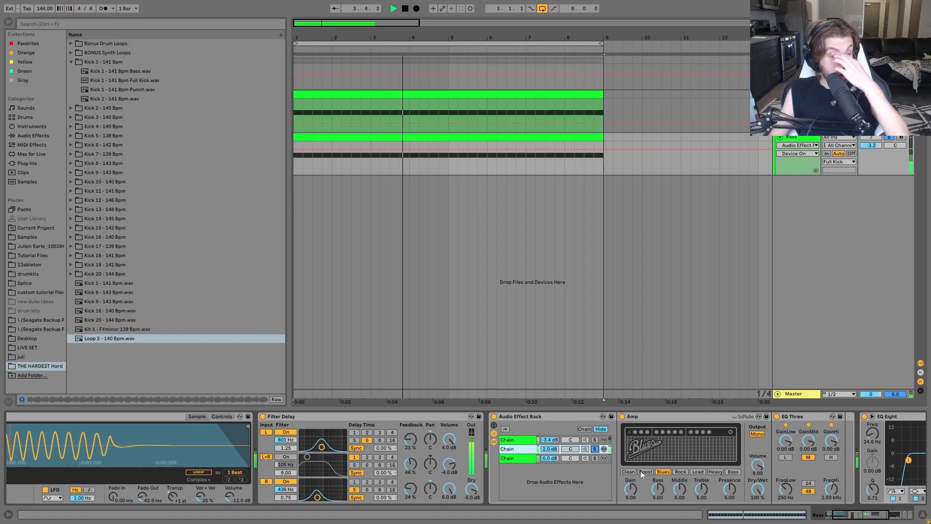
{"action": "left_click", "coordinate": [620, 416]}
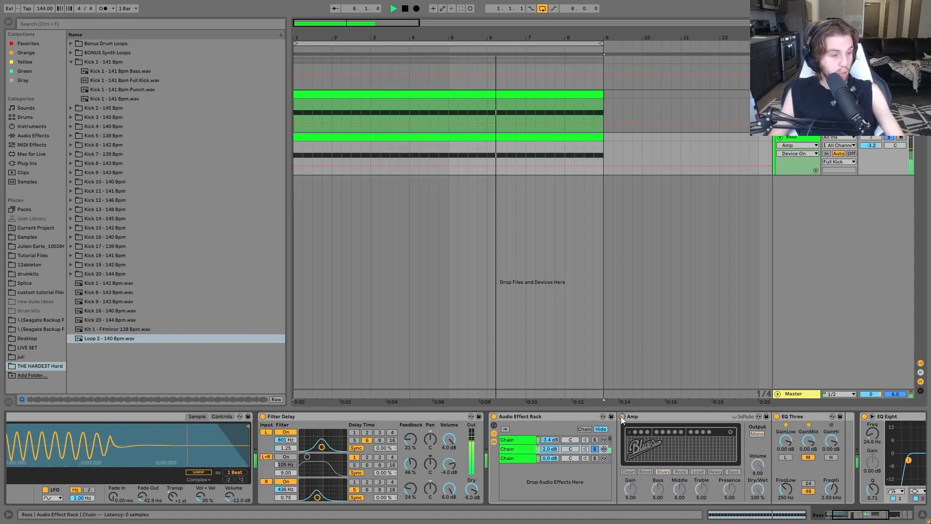
{"action": "key", "text": "space"}
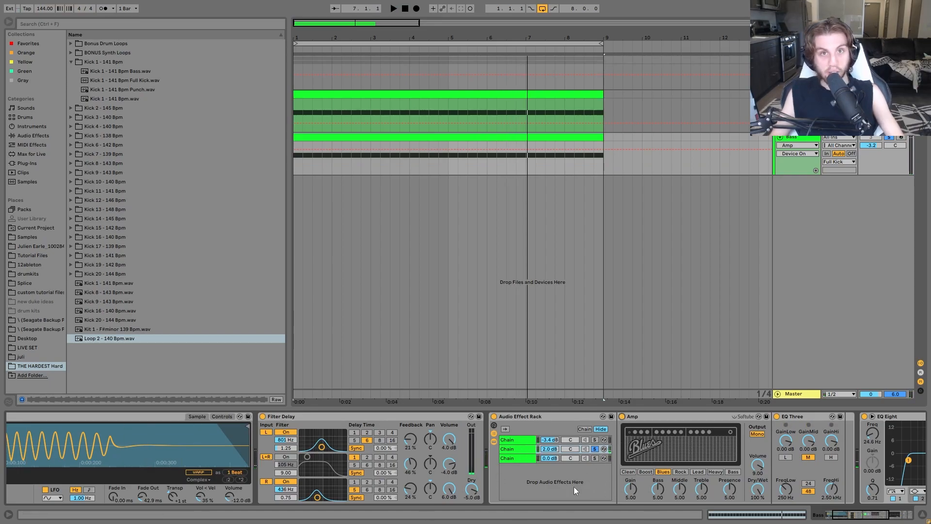
- Solo the Audio Effect Rack's third chain, compare its sound with the Bass Amp off and on, and unsolo it
{"action": "left_click", "coordinate": [593, 461]}
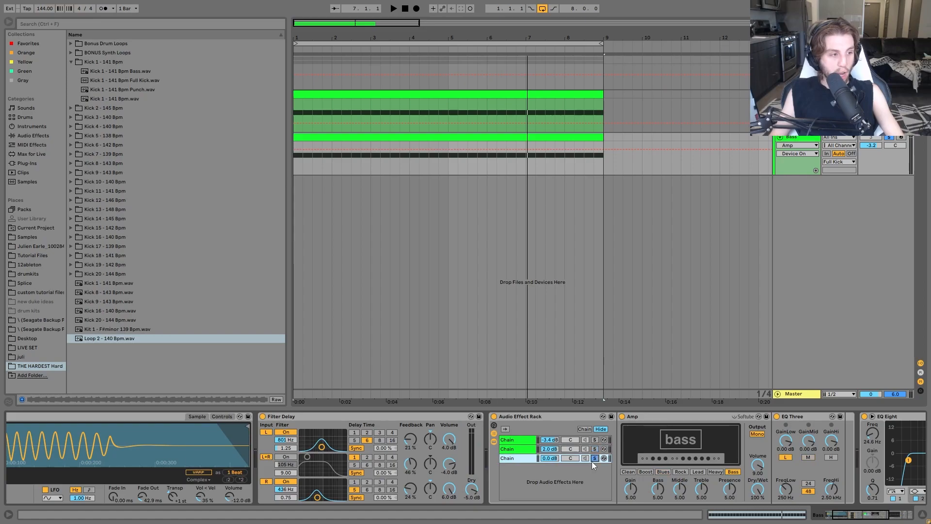
{"action": "key", "text": "space"}
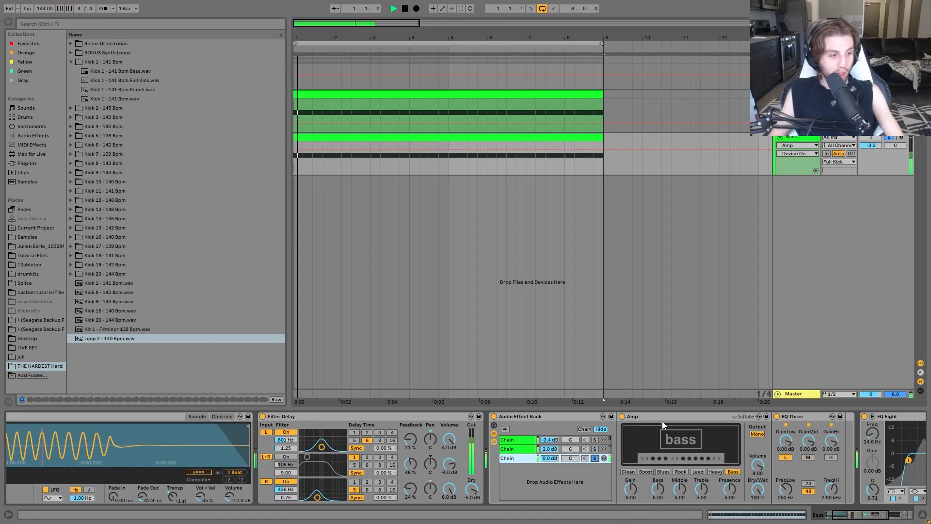
{"action": "left_click", "coordinate": [621, 416]}
{"action": "left_click", "coordinate": [621, 417]}
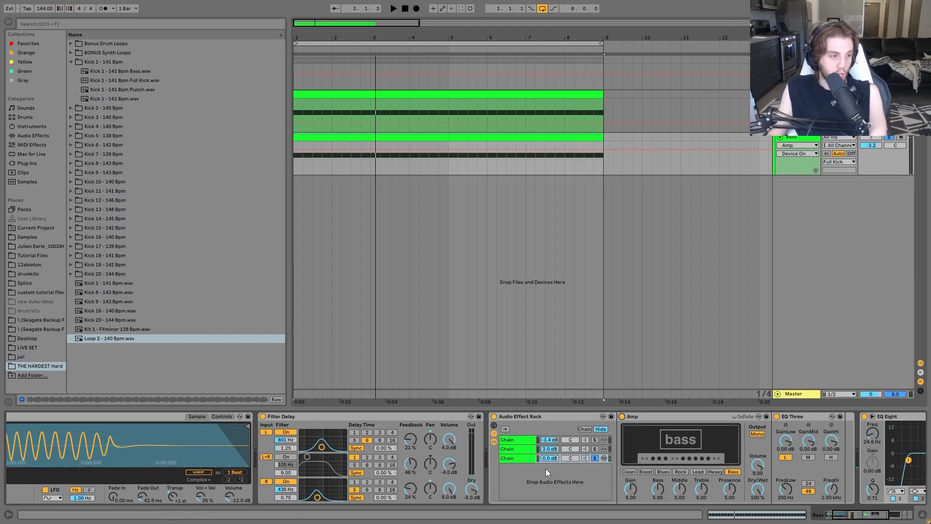
{"action": "left_click", "coordinate": [595, 458]}
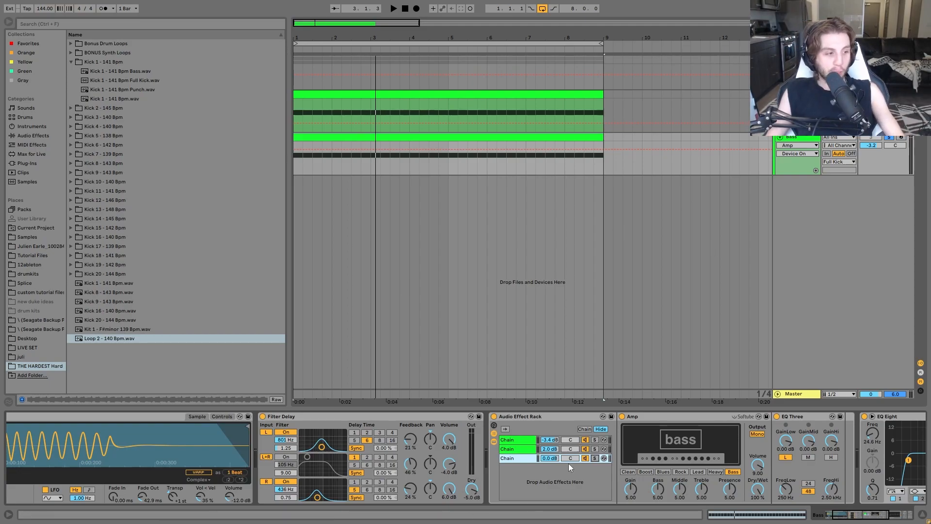
- Play all three Audio Effect Rack chains together while showing the devices of the second and first chains
{"action": "key", "text": "space"}
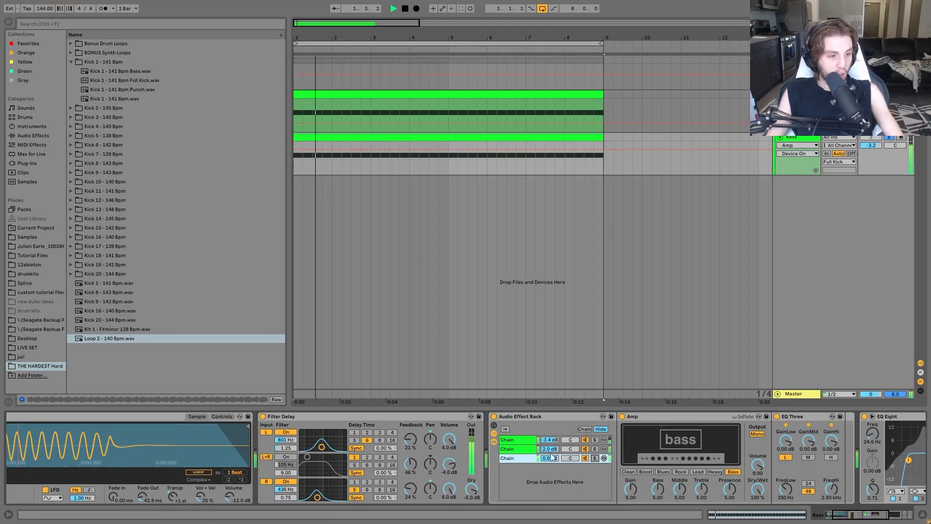
{"action": "left_click", "coordinate": [516, 448]}
{"action": "left_click", "coordinate": [526, 441]}
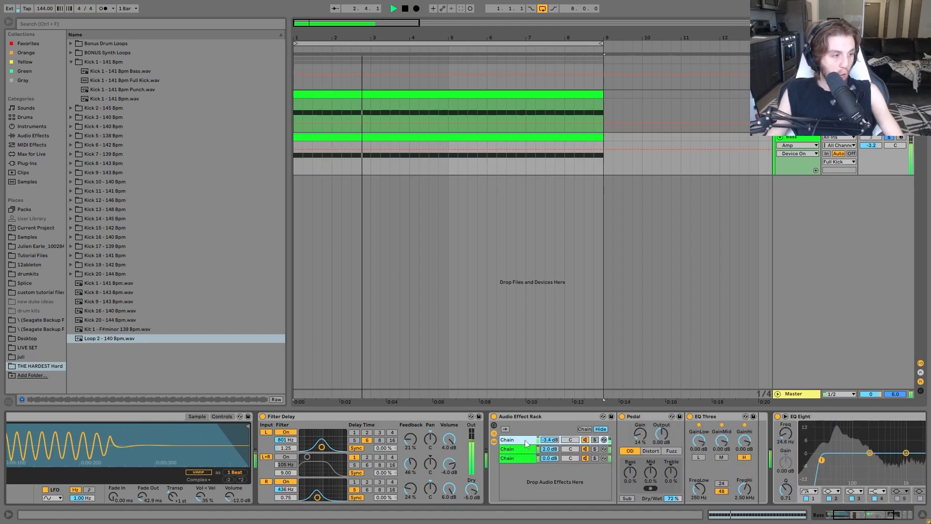
{"action": "key", "text": "space"}
- Try lowering the first Utility's Gain to about -17 dB, and re-enable the overridden automation
{"action": "scroll", "coordinate": [787, 481], "scroll_direction": "right", "scroll_amount": 5}
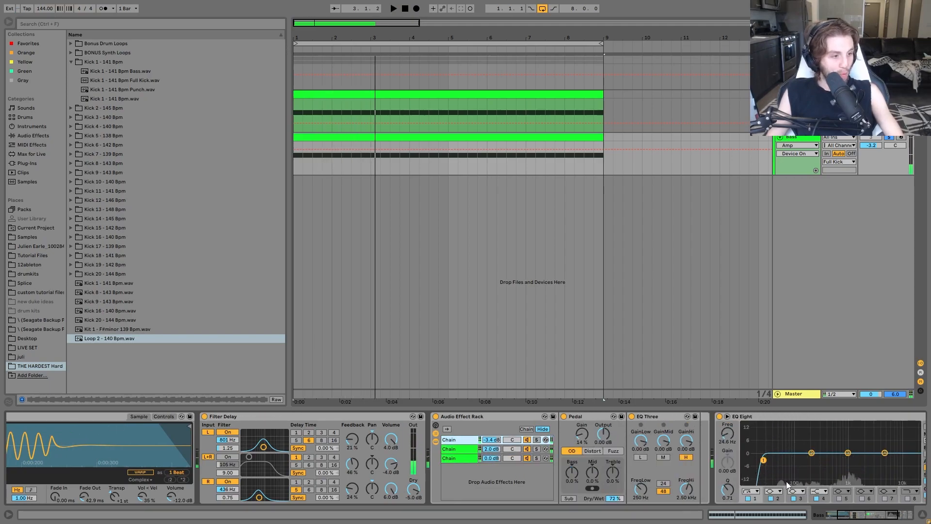
{"action": "scroll", "coordinate": [772, 451], "scroll_direction": "right", "scroll_amount": 7}
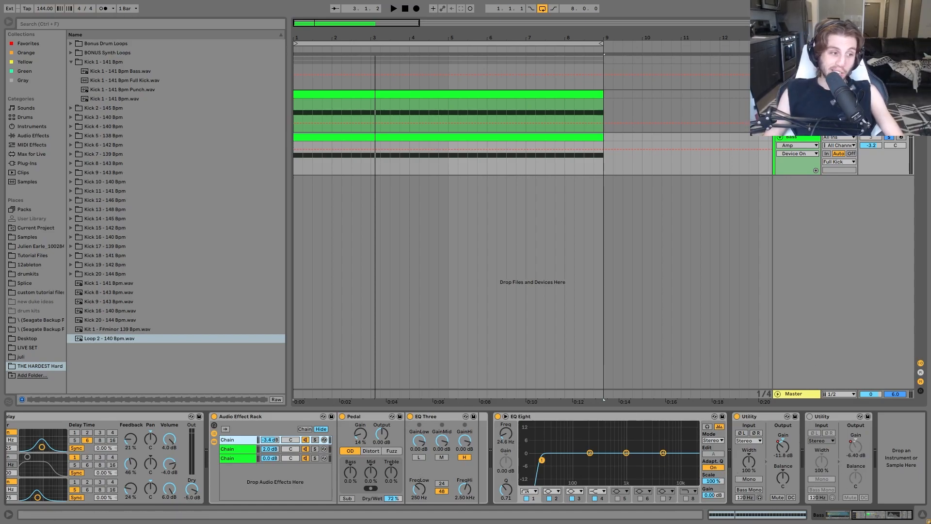
{"action": "left_click_drag", "start_coordinate": [793, 454], "coordinate": [794, 465]}
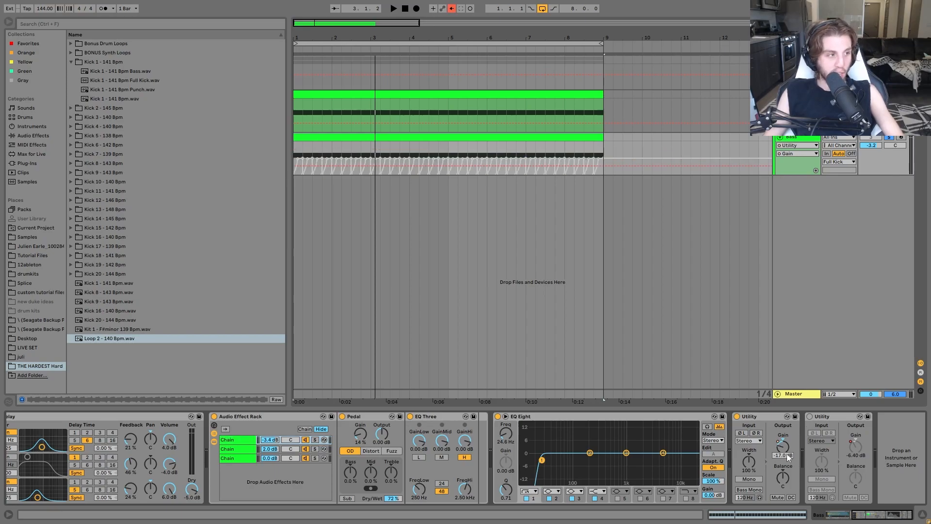
{"action": "left_click", "coordinate": [450, 9]}
- Play the soloed bass with the first Utility switched off, and switch that Utility back on
{"action": "left_click", "coordinate": [738, 416]}
{"action": "key", "text": "space"}
{"action": "left_click", "coordinate": [738, 416]}
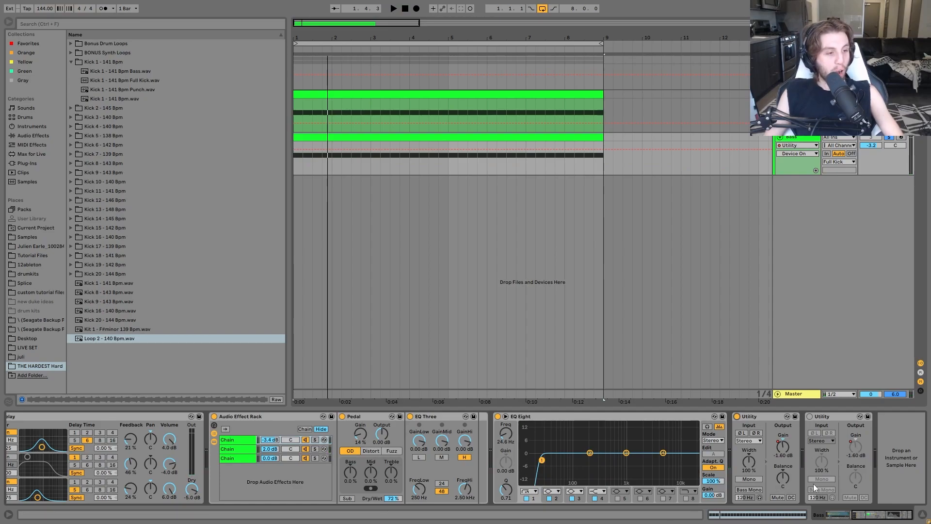
- Show the first Utility's Gain automation close up, and play the loop with the Bass track soloed and unsoloed
{"action": "left_click", "coordinate": [782, 447]}
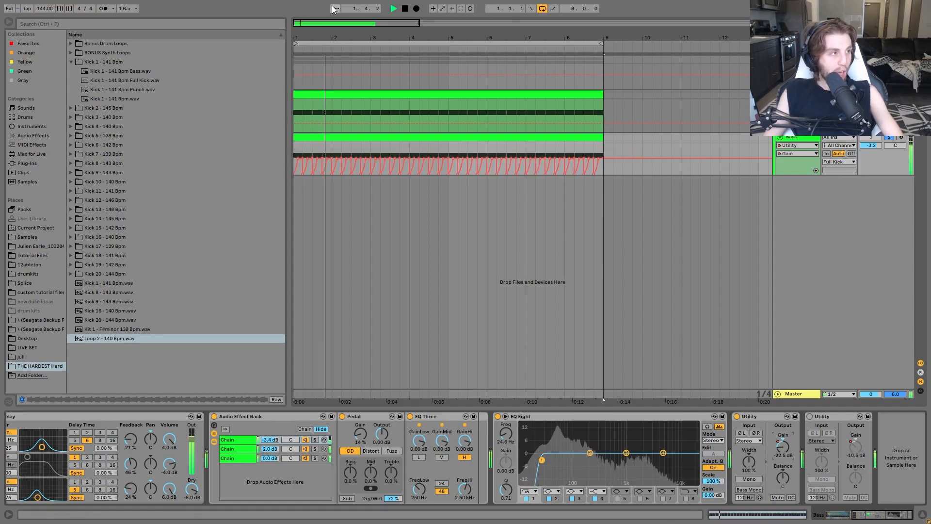
{"action": "left_click_drag", "start_coordinate": [300, 40], "coordinate": [318, 75]}
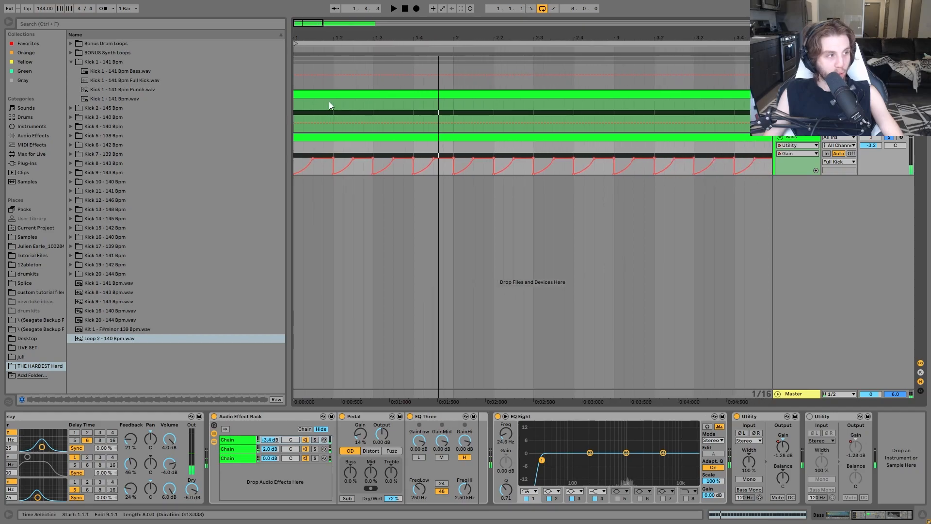
{"action": "key", "text": "space"}
{"action": "key", "text": "space"}
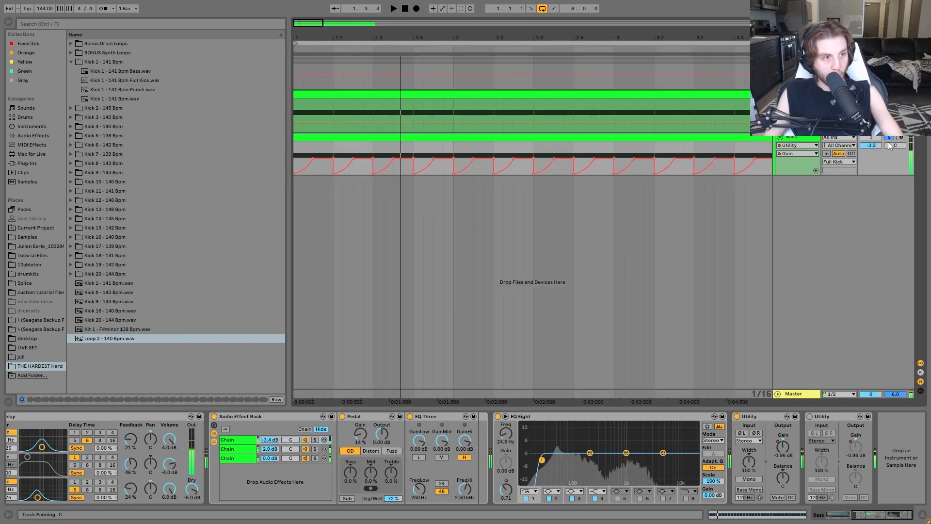
{"action": "key", "text": "space"}
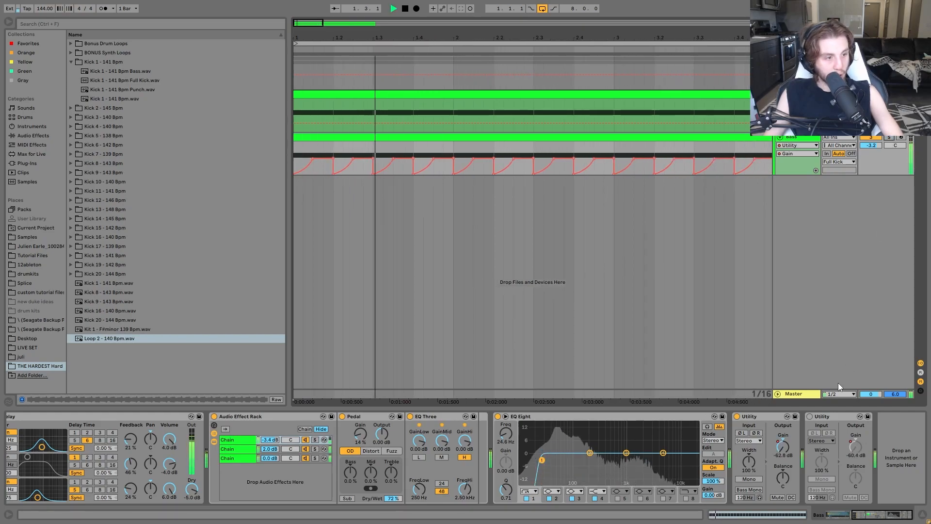
{"action": "key", "text": "space"}
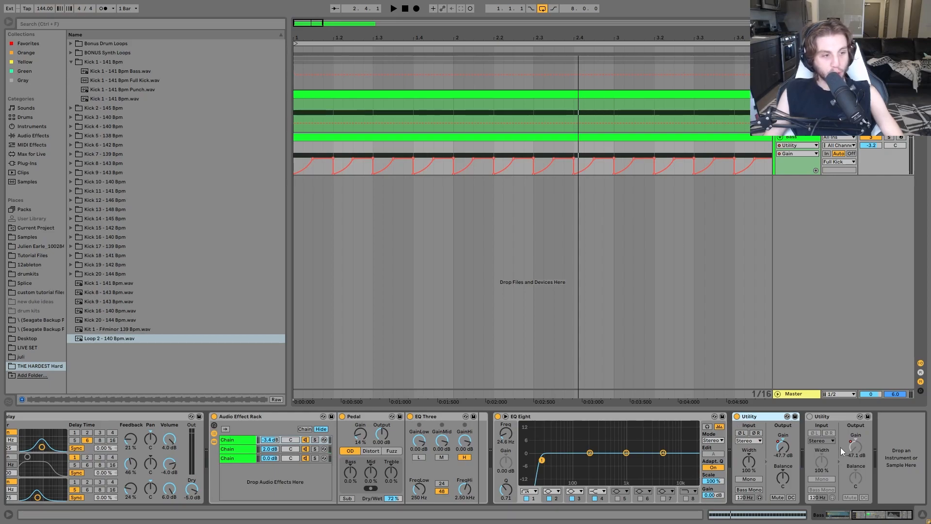
- Show the second Utility's Gain automation, audition the kick with that Utility replacing the first, and restore the first Utility
{"action": "left_click", "coordinate": [790, 448]}
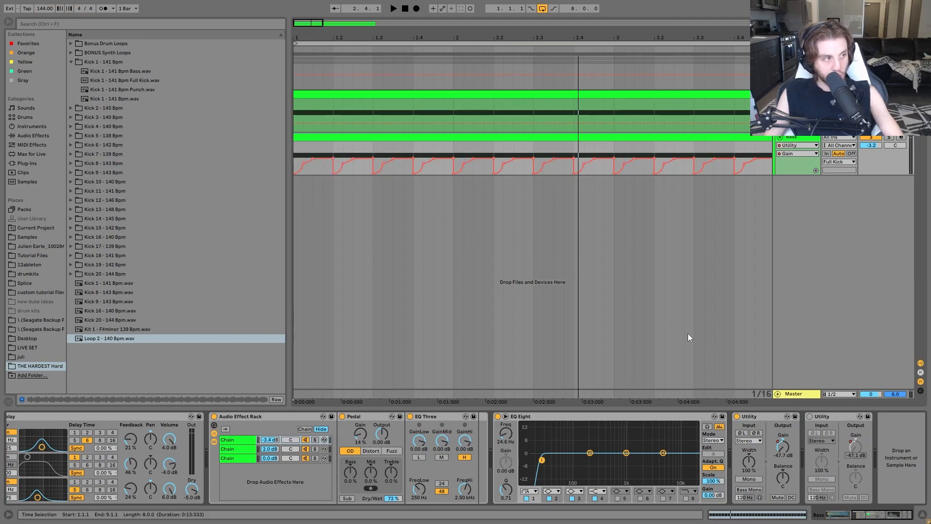
{"action": "left_click", "coordinate": [751, 417]}
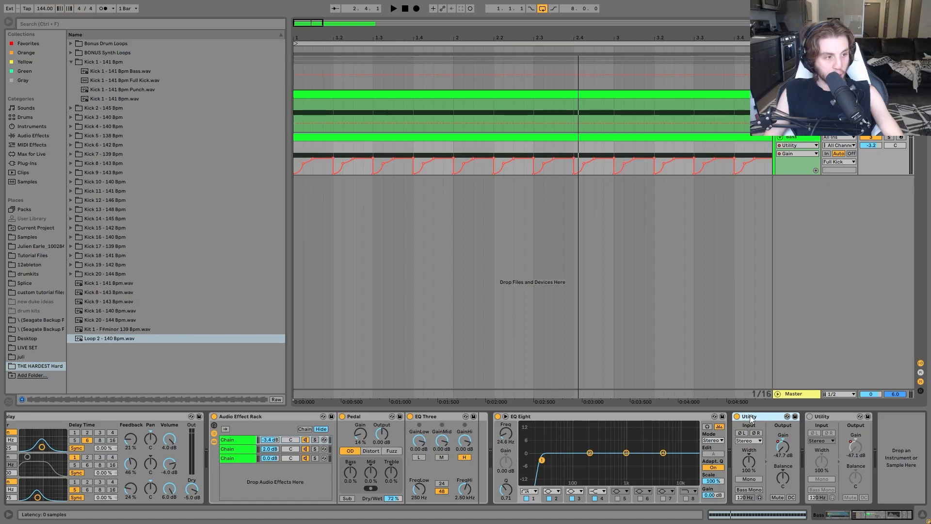
{"action": "key", "text": "space"}
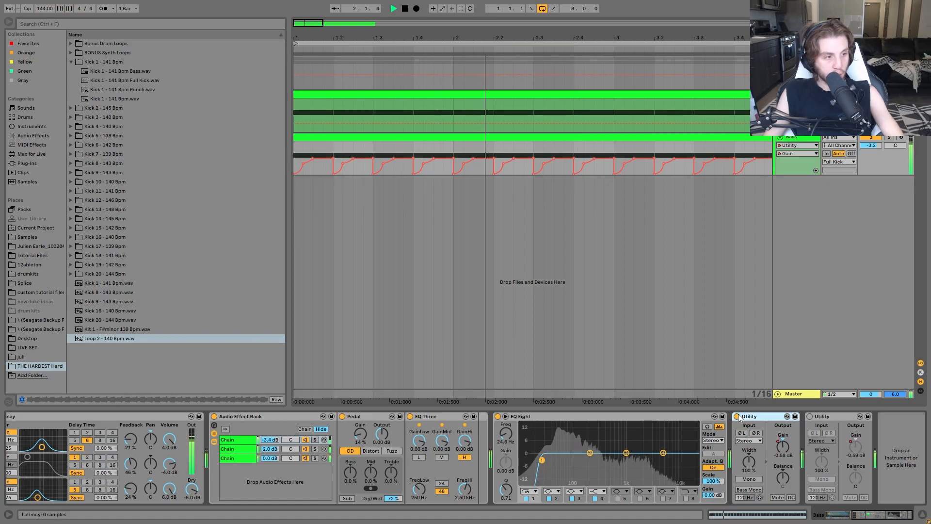
{"action": "left_click", "coordinate": [737, 416]}
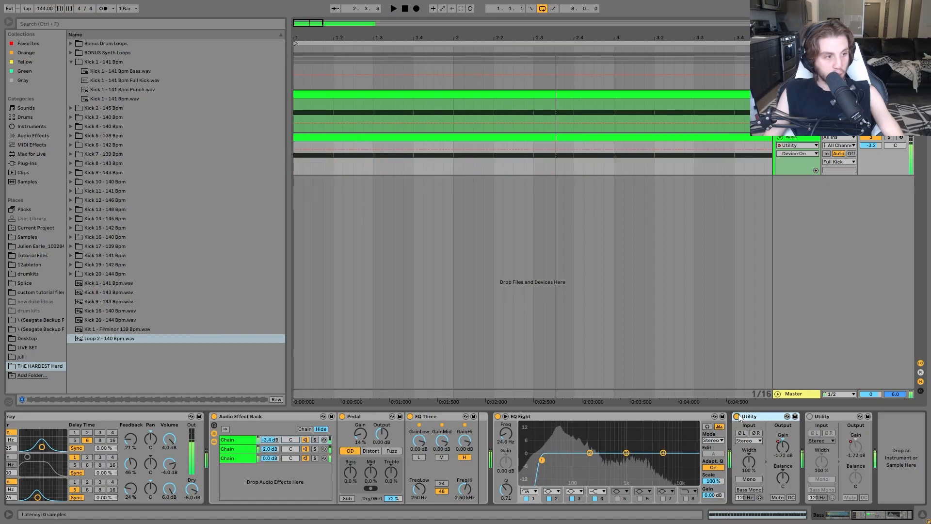
{"action": "left_click", "coordinate": [808, 420]}
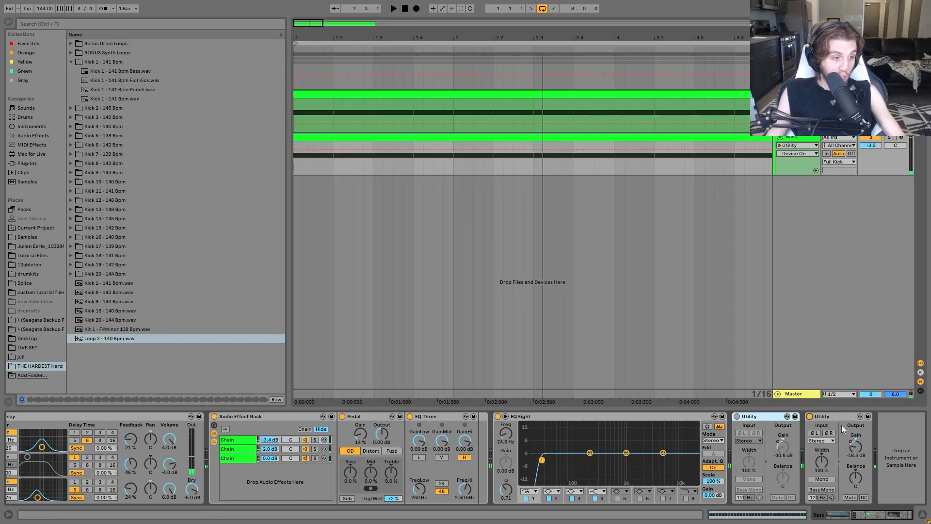
{"action": "left_click", "coordinate": [813, 418]}
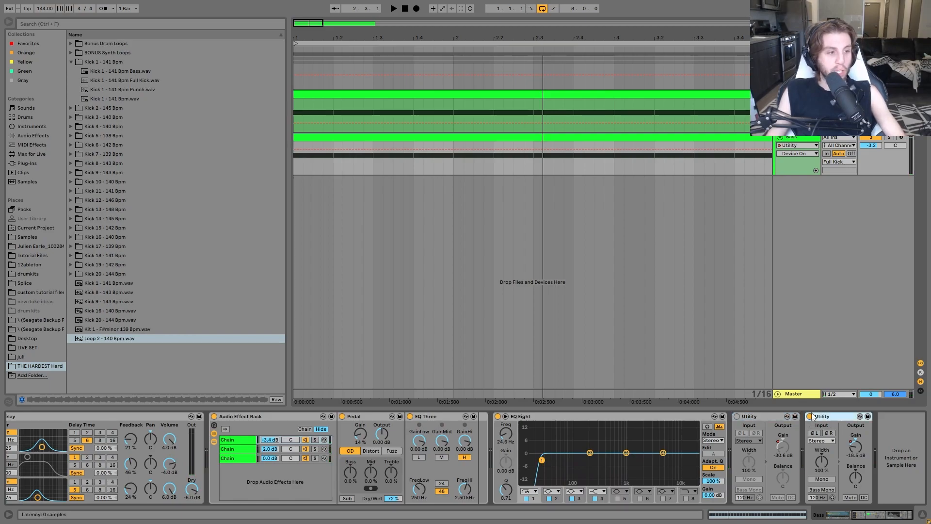
{"action": "left_click", "coordinate": [811, 418]}
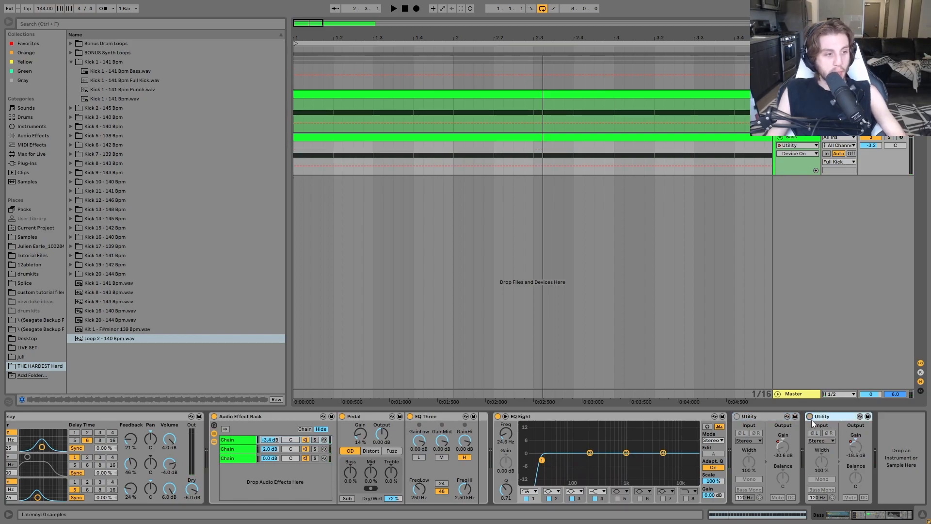
{"action": "left_click", "coordinate": [737, 416]}
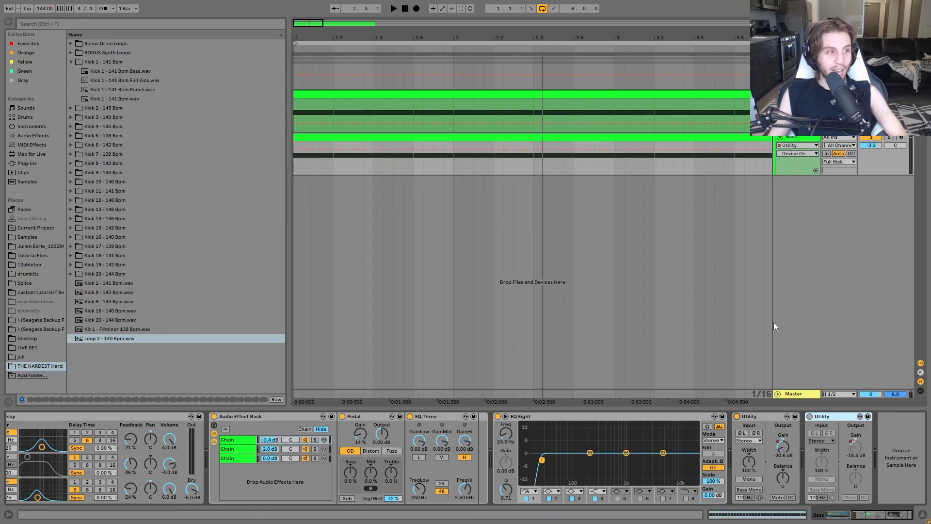
- Compare the Gain automation curves of the second and first Utility, and play the kick with the first one active
{"action": "left_click", "coordinate": [856, 447]}
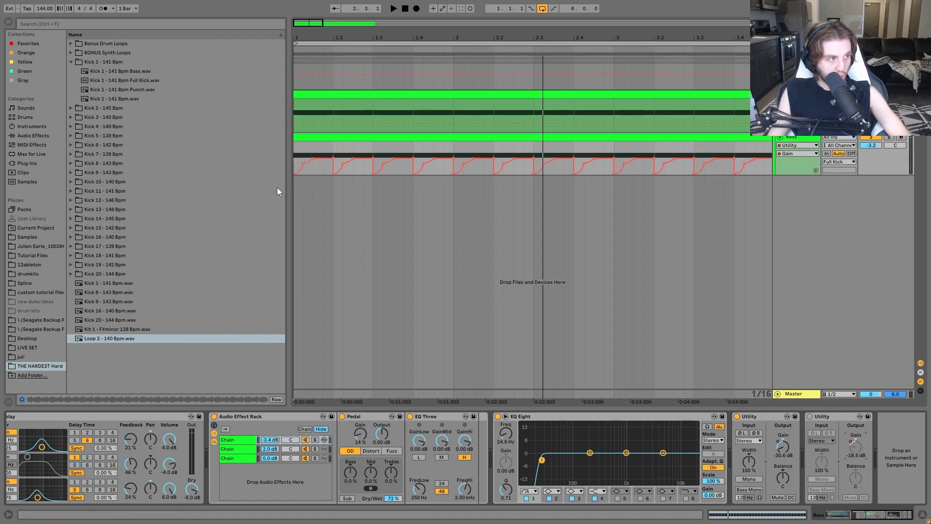
{"action": "left_click", "coordinate": [778, 455]}
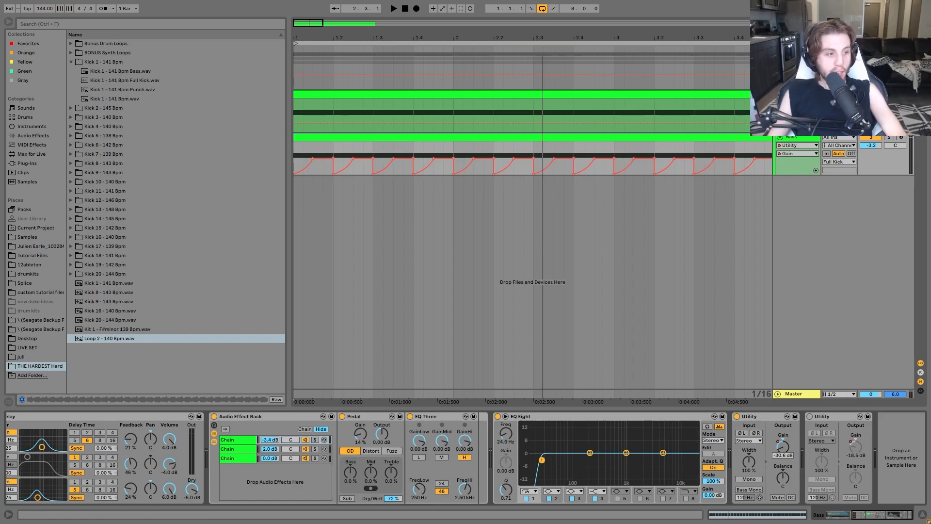
{"action": "key", "text": "space"}
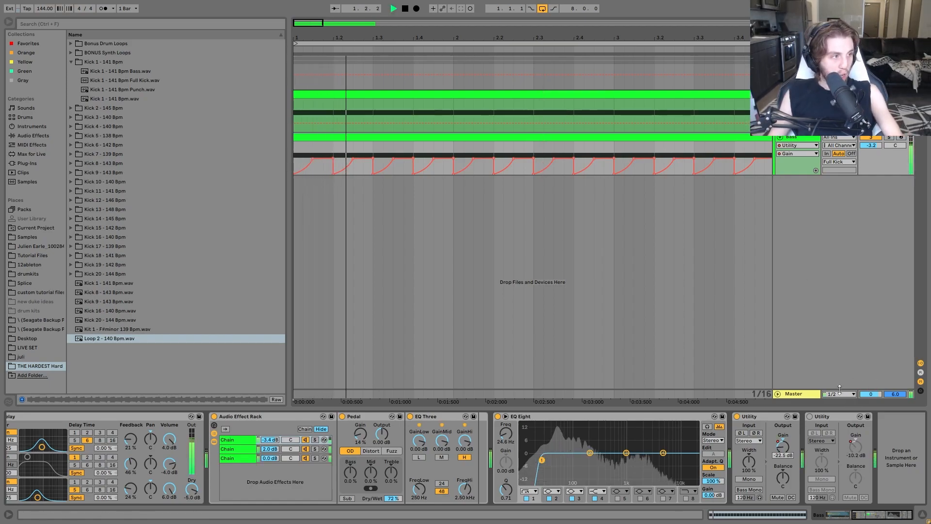
{"action": "key", "text": "space"}
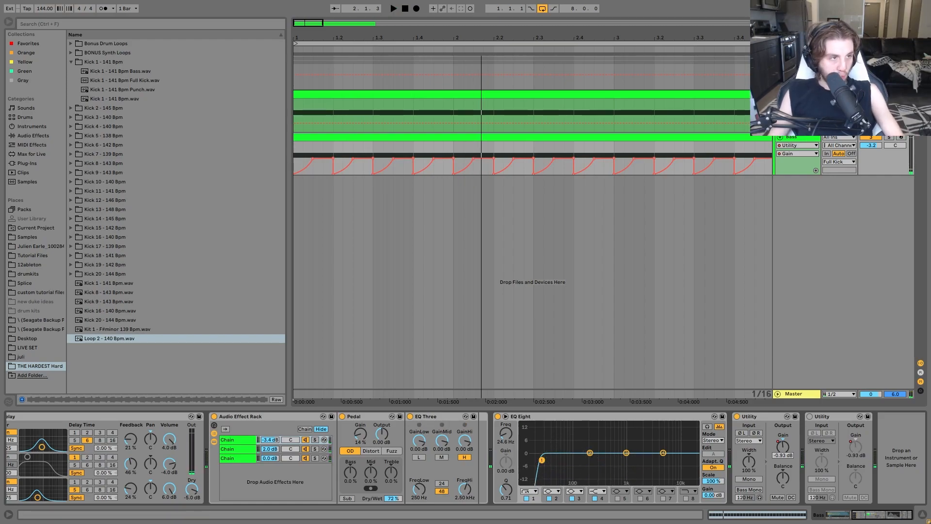
- Show the Limiter on the Full Kick group, play the kick with it bypassed, and switch it back on
{"action": "left_click", "coordinate": [797, 60]}
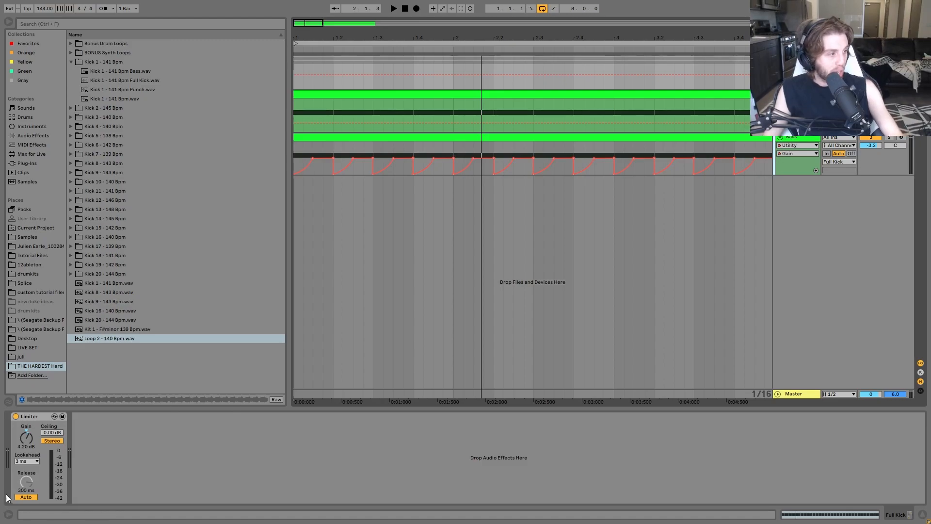
{"action": "left_click", "coordinate": [15, 417]}
{"action": "key", "text": "space"}
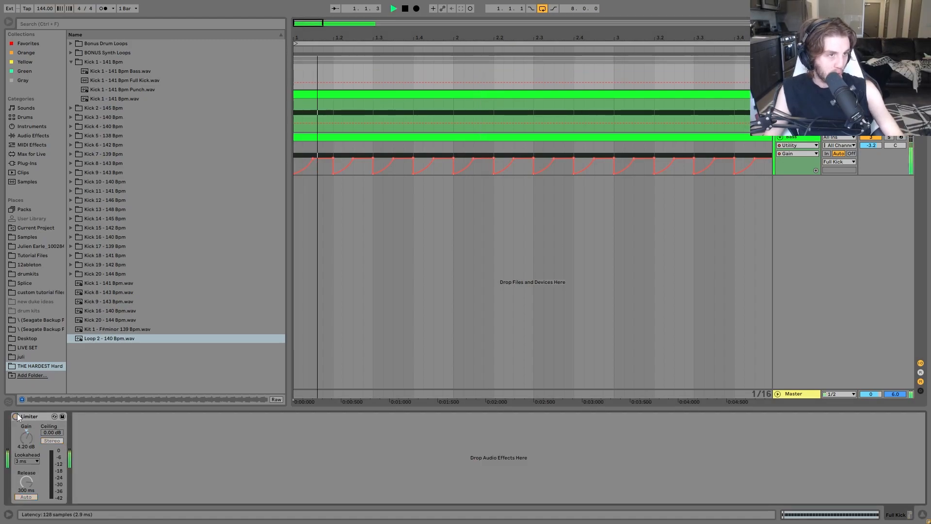
{"action": "key", "text": "space"}
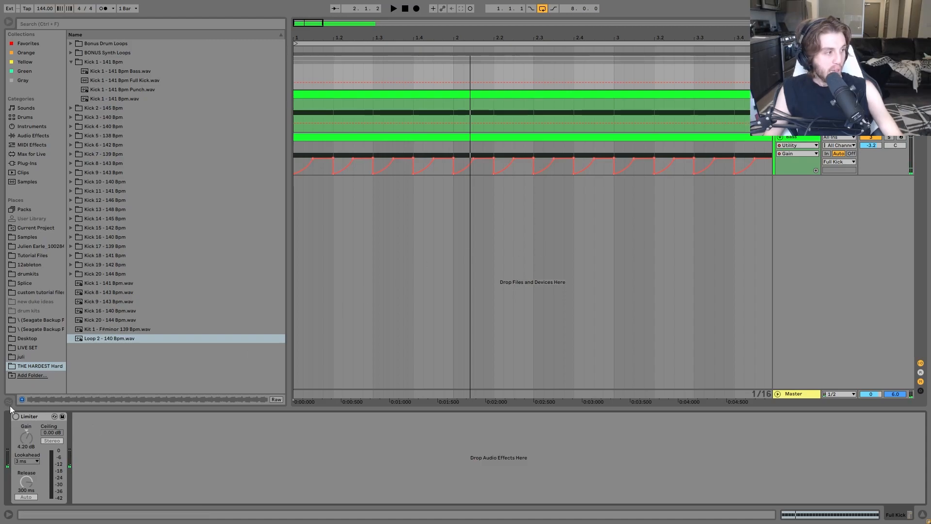
{"action": "left_click", "coordinate": [16, 416]}
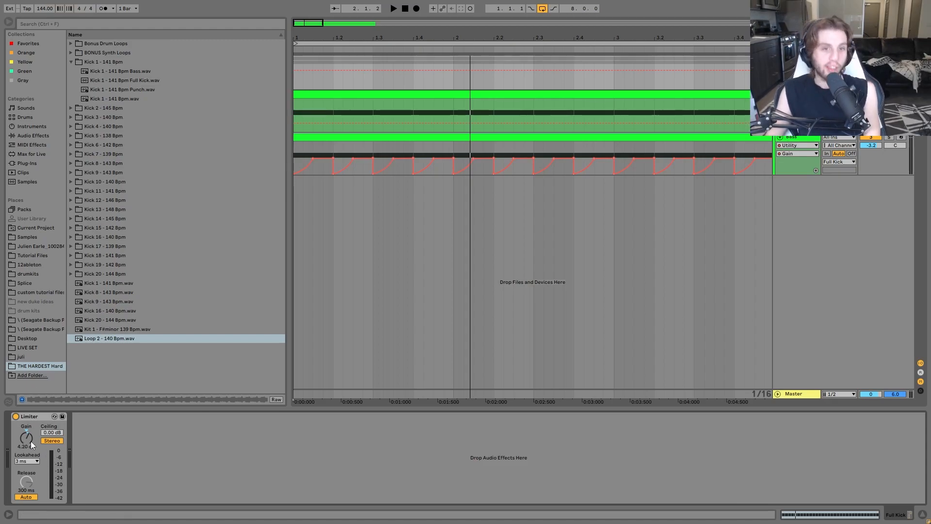
- Try raising the Limiter's Gain to 21.8 dB during playback, undo the change, and replay the kick
{"action": "key", "text": "space"}
{"action": "left_click_drag", "start_coordinate": [25, 442], "coordinate": [20, 419]}
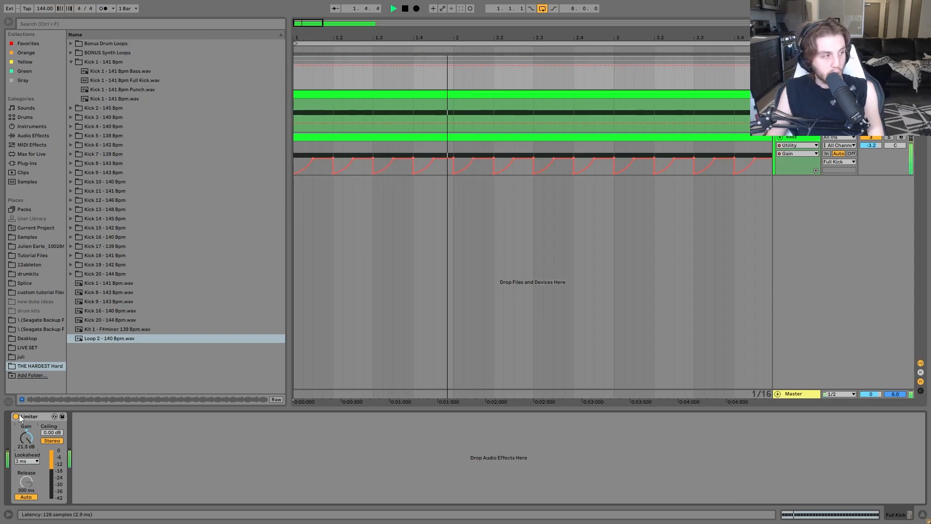
{"action": "key", "text": "ctrl+z"}
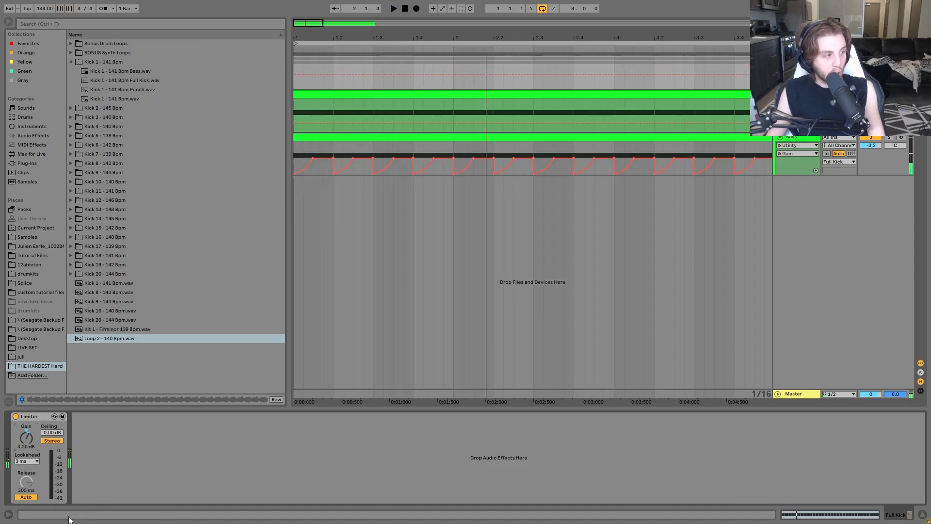
{"action": "key", "text": "space"}
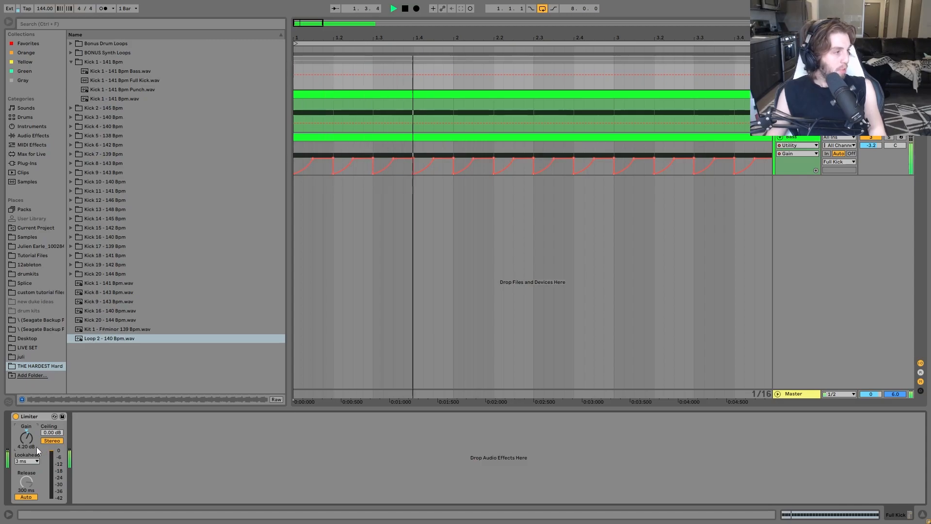
{"action": "key", "text": "space"}
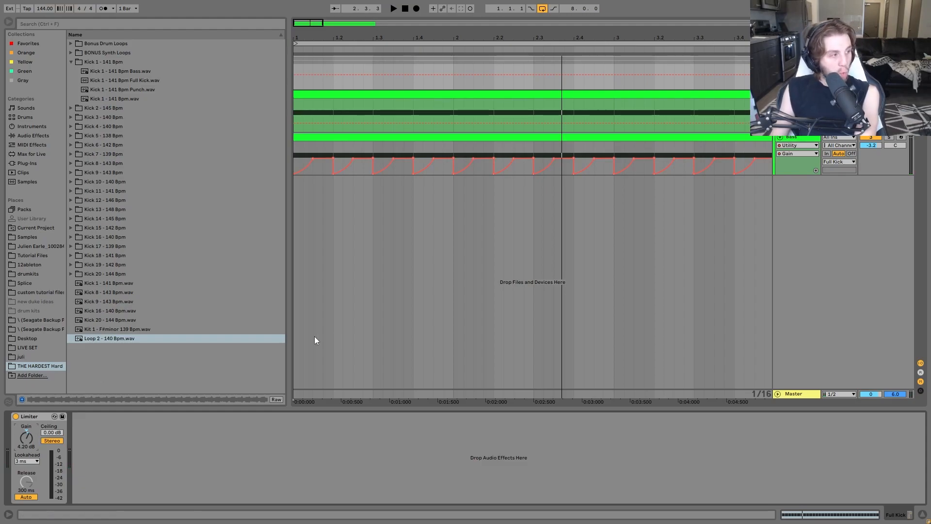
- Compare the kick with the Full Kick group's Limiter off and on during playback, leaving the Limiter enabled
{"action": "left_click", "coordinate": [16, 417]}
{"action": "key", "text": "space"}
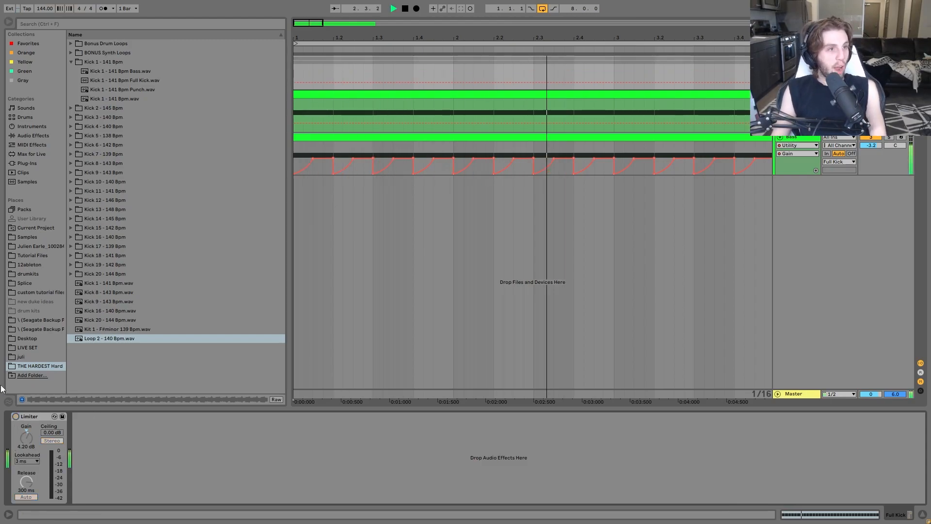
{"action": "left_click", "coordinate": [16, 416]}
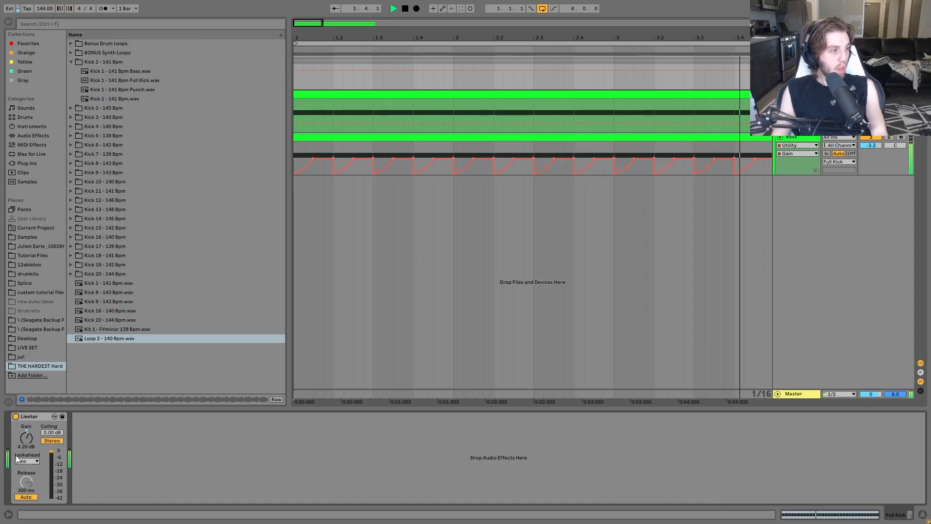
{"action": "key", "text": "space"}
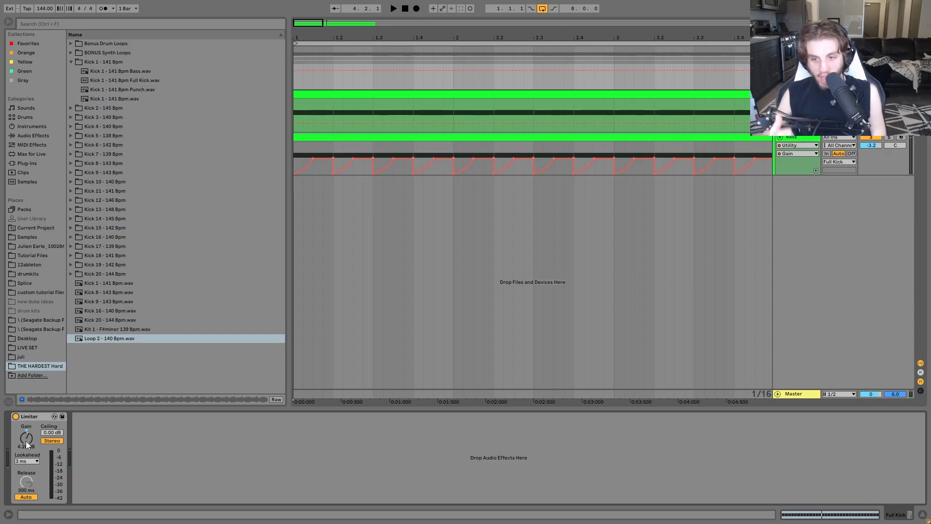
- Collapse the Bass and Punch tracks in the arrangement
{"action": "left_click", "coordinate": [693, 97]}
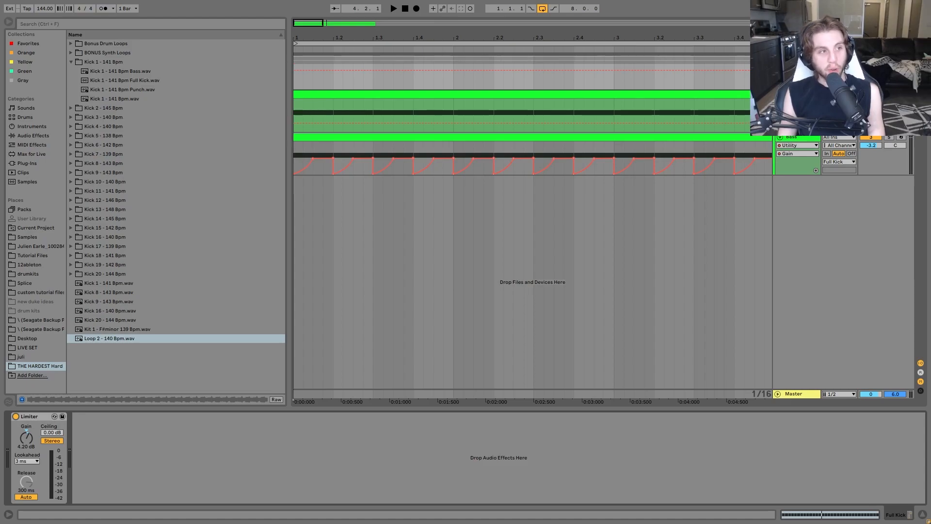
{"action": "left_click", "coordinate": [798, 95]}
{"action": "left_click", "coordinate": [791, 138]}
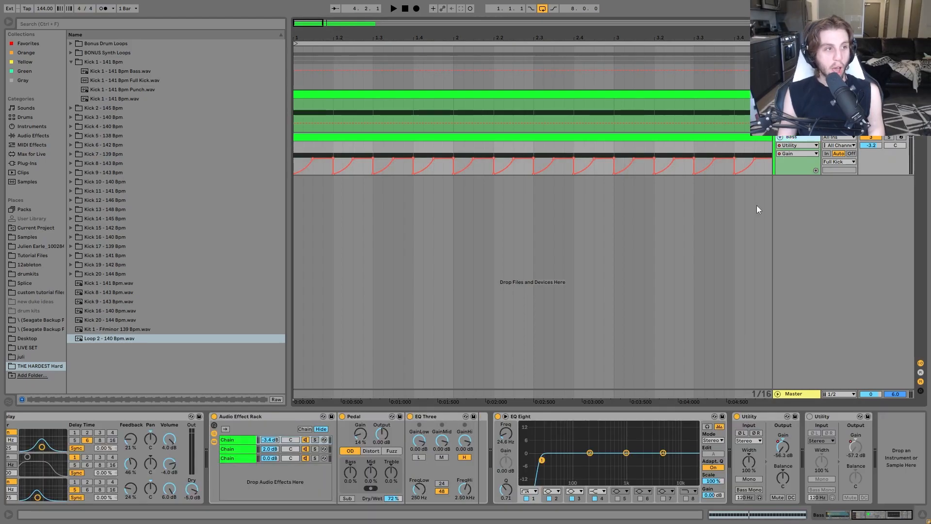
{"action": "key", "text": "u"}
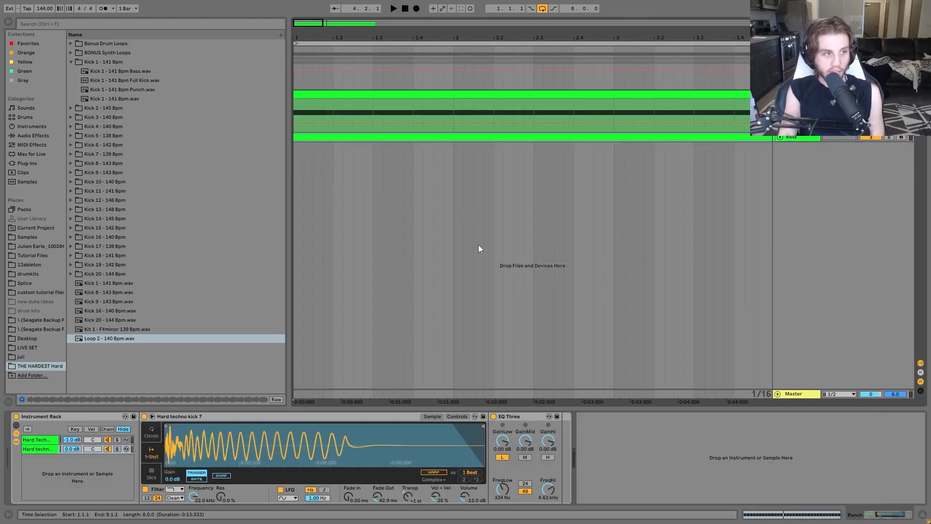
{"action": "key", "text": "Up"}
{"action": "key", "text": "u"}
- Review the device chains of the Full Kick group, the Bass track and the Punch track
{"action": "key", "text": "Down"}
{"action": "key", "text": "Up"}
{"action": "key", "text": "Up"}
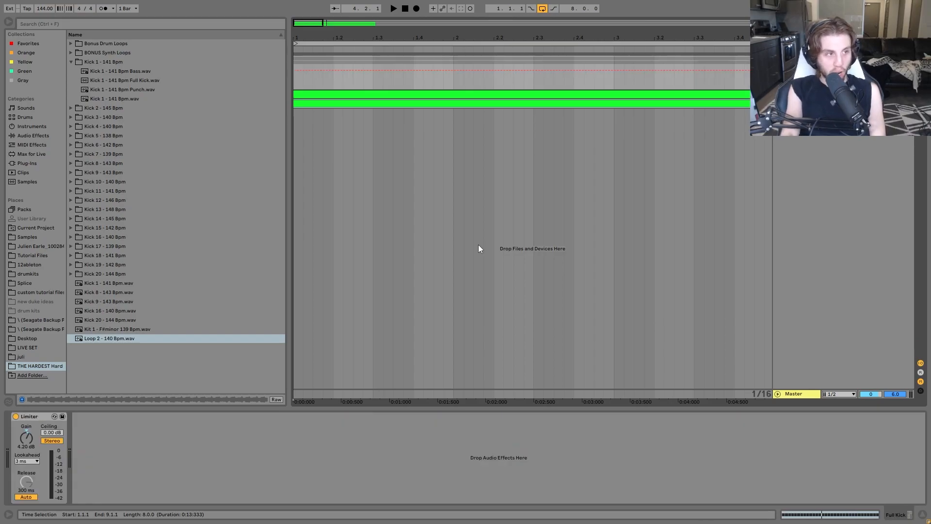
{"action": "key", "text": "Down"}
{"action": "key", "text": "Down"}
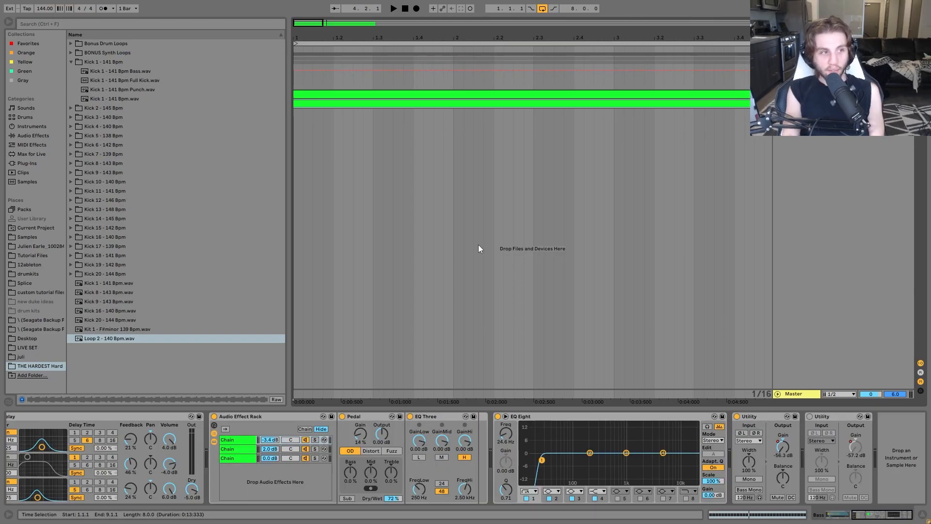
{"action": "key", "text": "Up"}
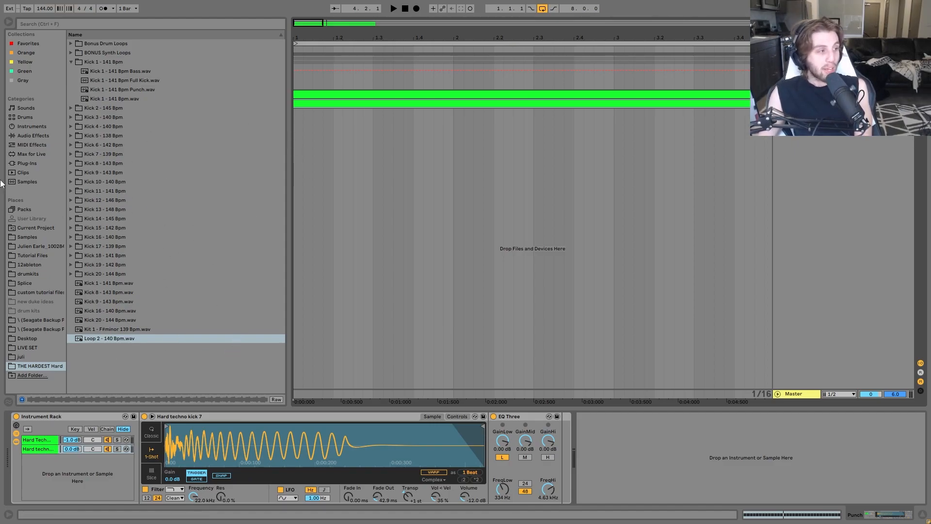
- Preview the samples Kick 8 - 143 Bpm.wav, Kick 9 - 143 Bpm.wav, Kick 16 - 140 Bpm.wav and Kick 1 - 141 Bpm.wav
{"action": "left_click", "coordinate": [106, 293]}
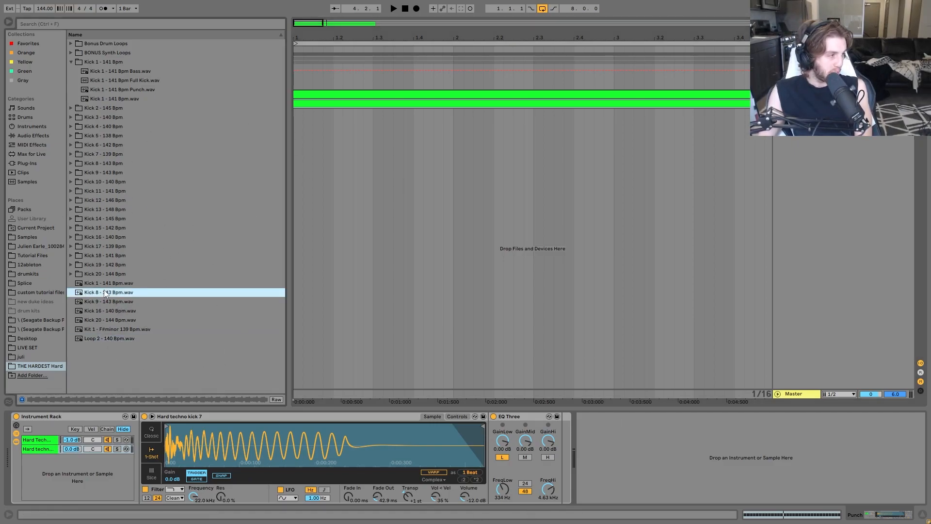
{"action": "left_click", "coordinate": [102, 303]}
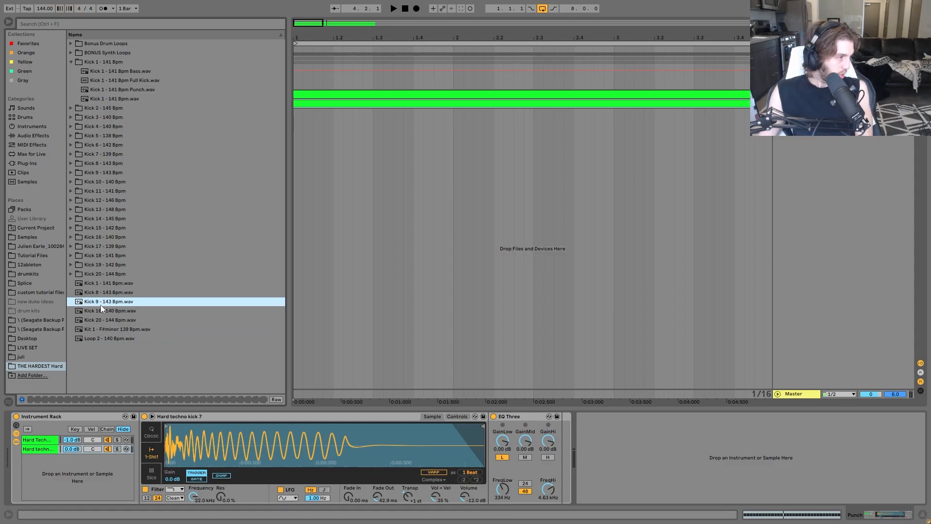
{"action": "left_click", "coordinate": [120, 311]}
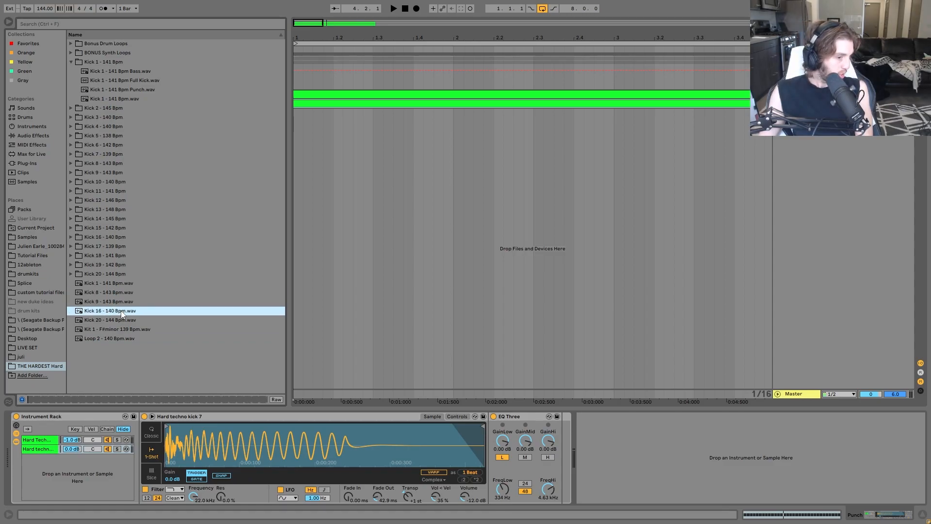
{"action": "left_click", "coordinate": [109, 283]}
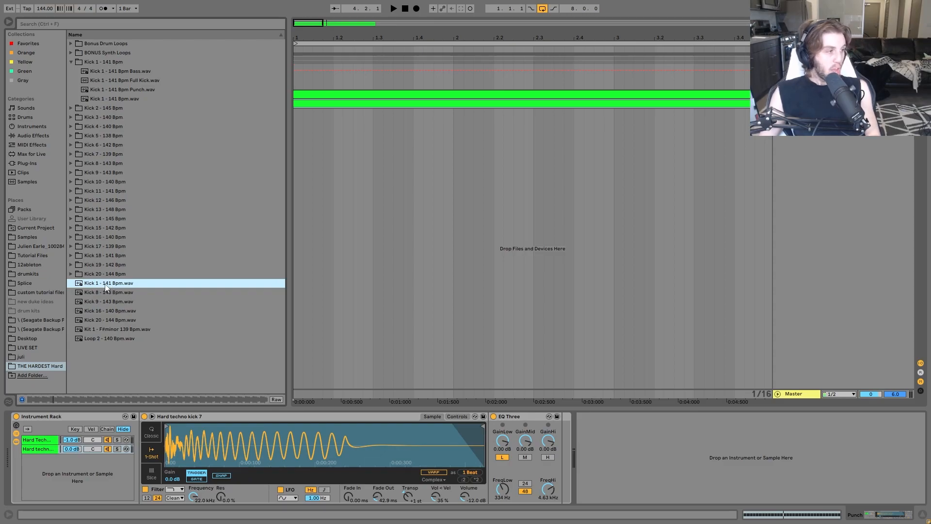